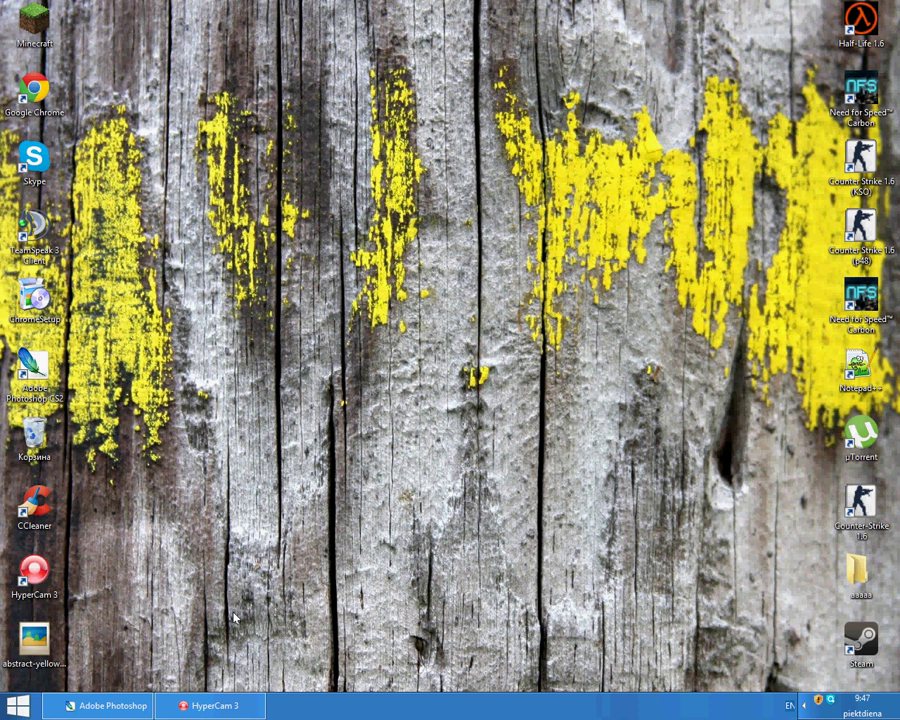
- Switch to Adobe Photoshop CS2
mouse_move(3, 716)
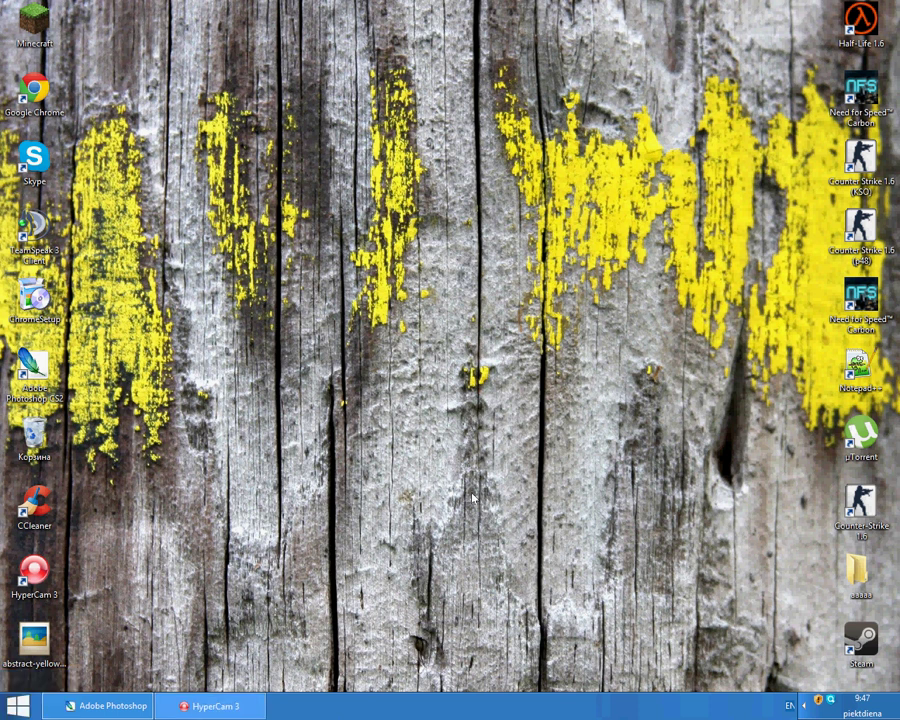
click(2, 717)
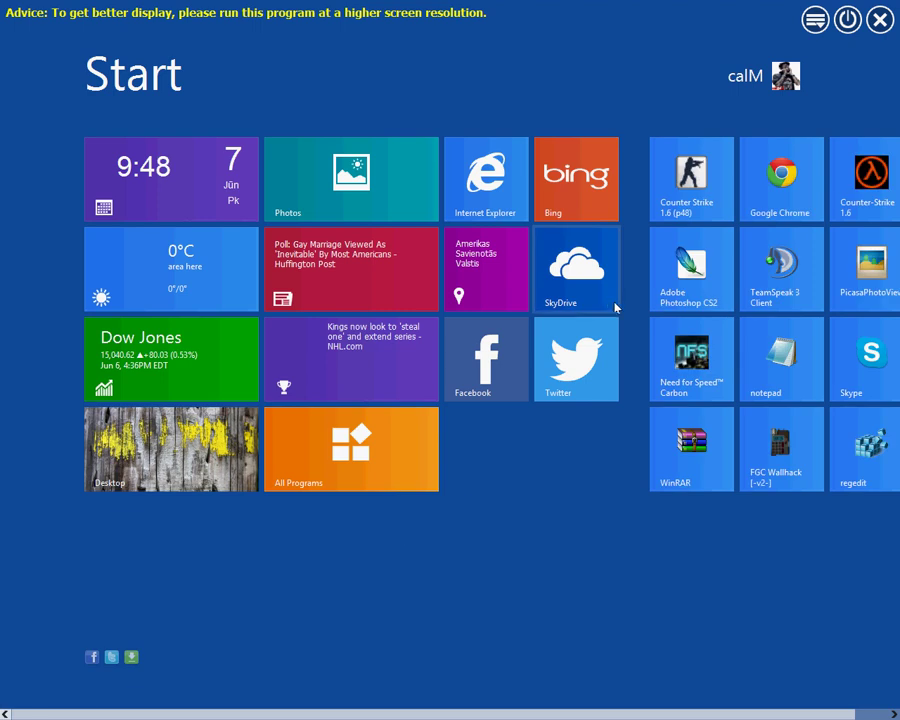
click(688, 279)
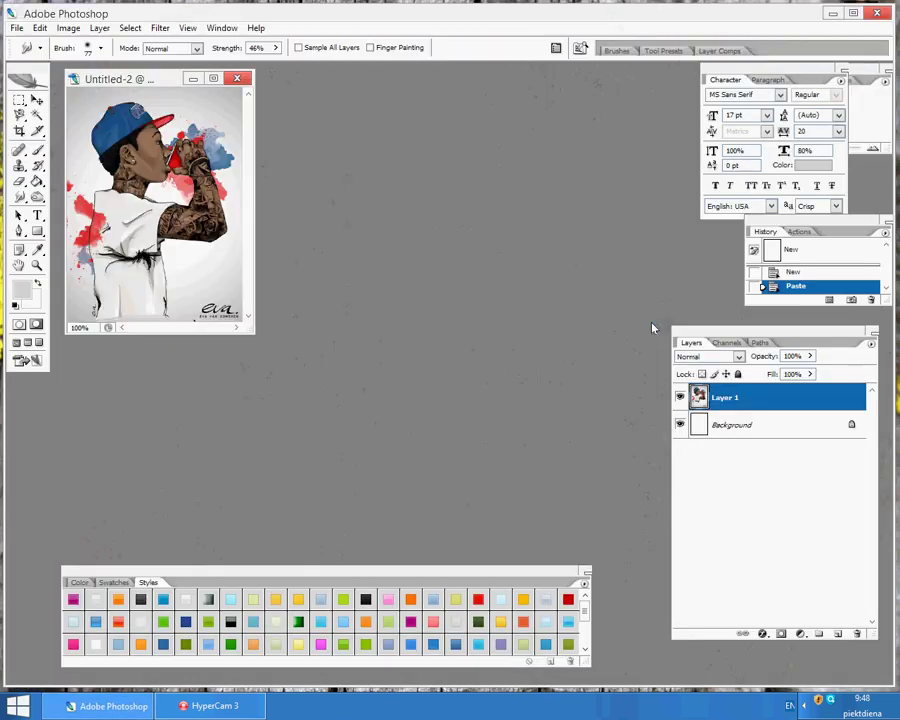
- Create a new document with a width of 600 pixels, leaving the other clipboard-based settings as they are
click(17, 29)
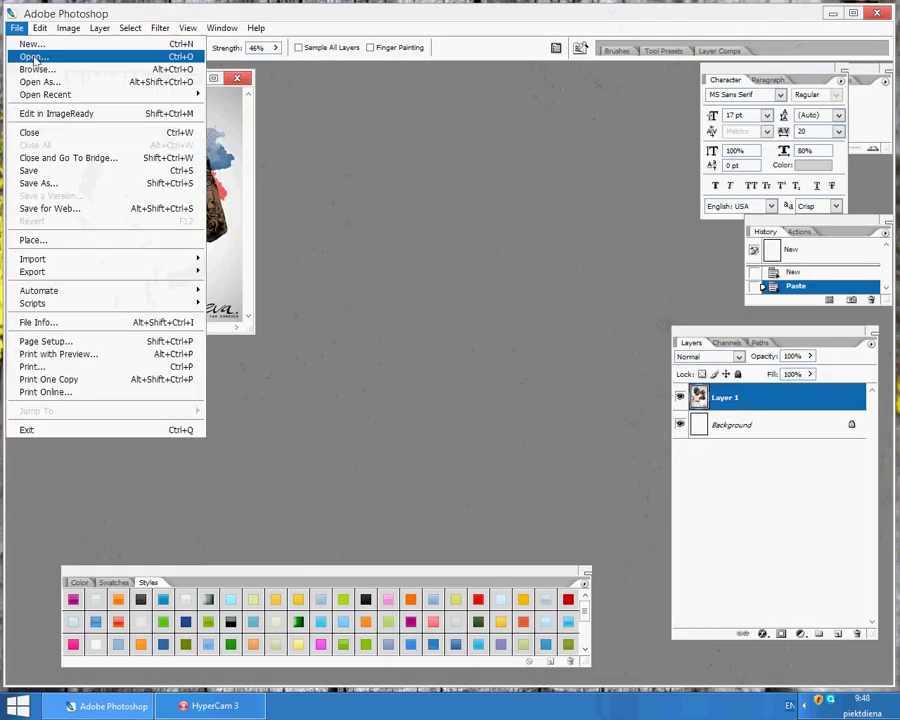
click(30, 45)
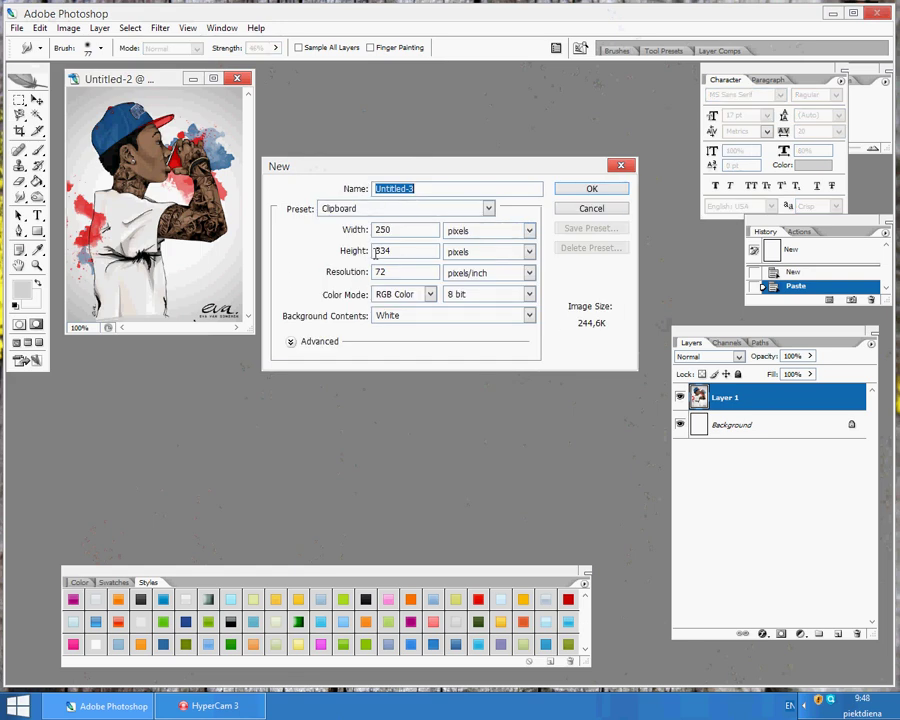
click(407, 232)
text(6)
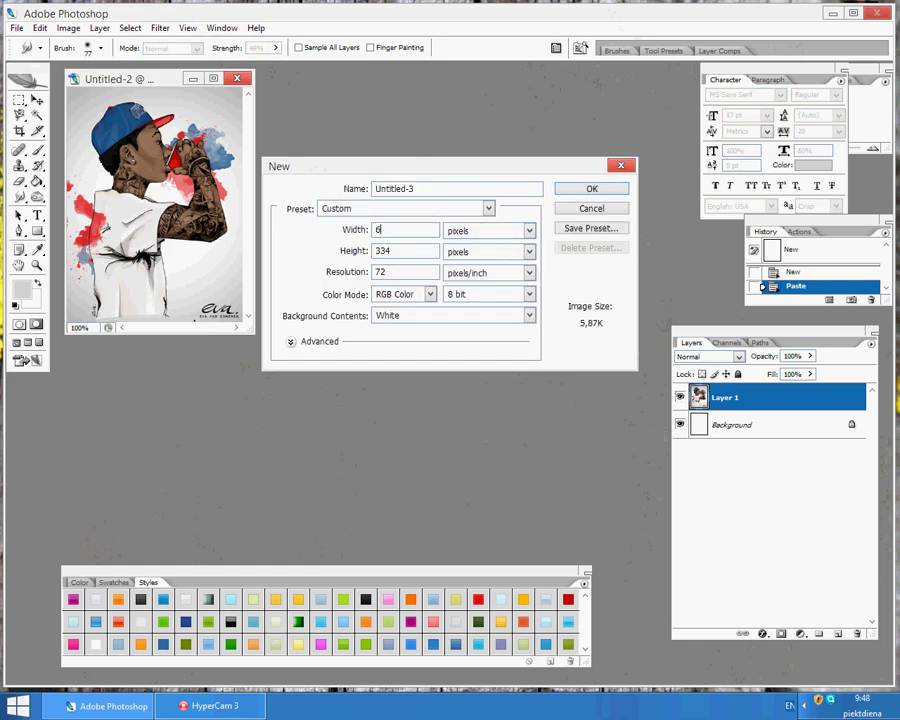
text(00)
key(Return)
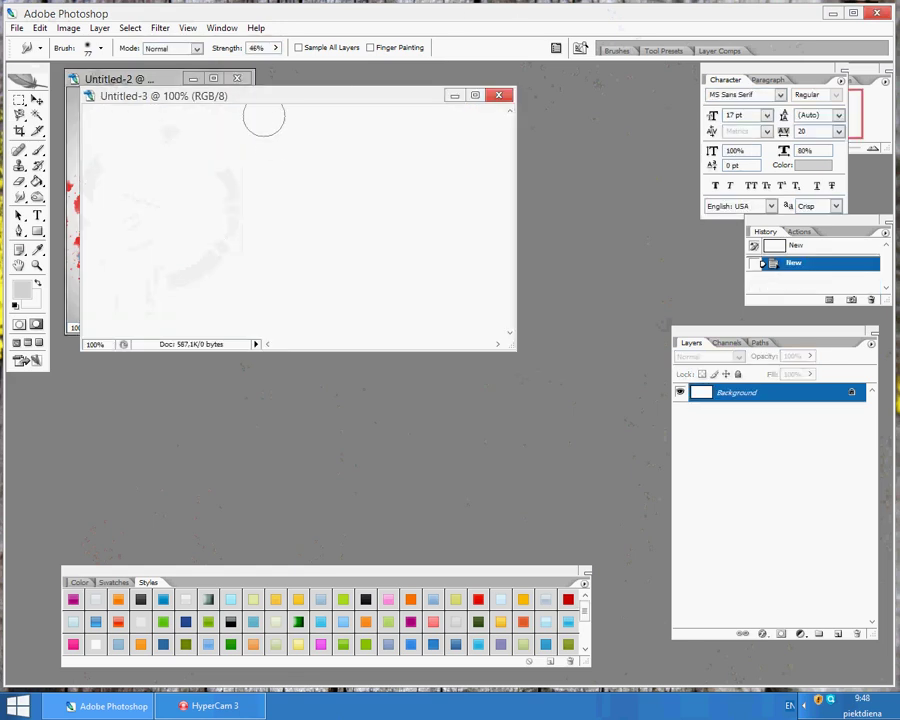
- Arrange the two document windows side by side and copy the character illustration's layer into the new document
drag(167, 97, 283, 113)
drag(145, 82, 216, 249)
drag(788, 401, 446, 136)
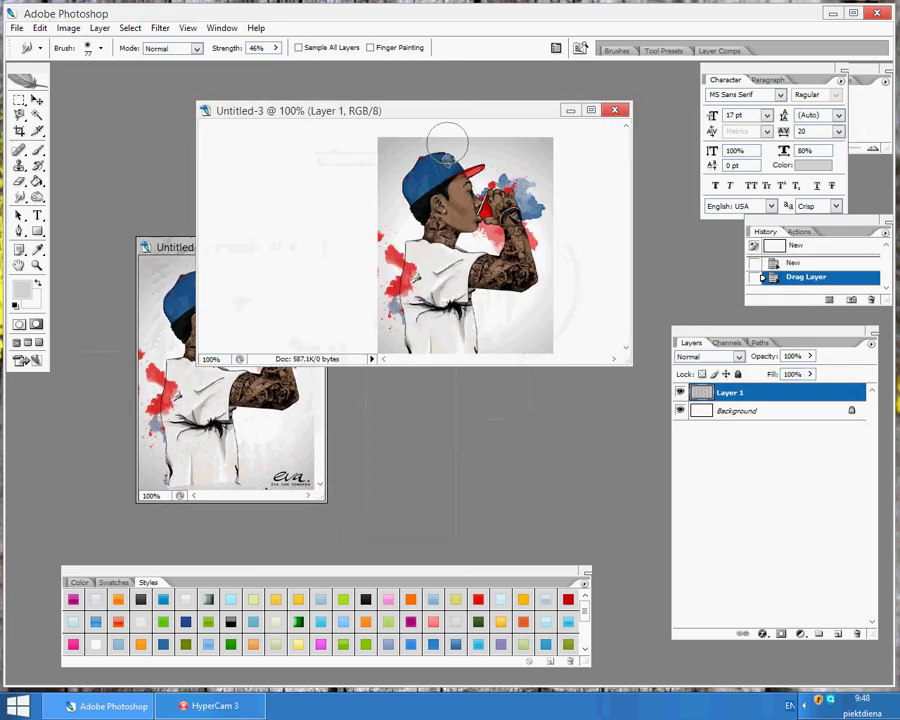
- Maximize the new document and move the illustration slightly right of centre so that it fills the canvas height
click(601, 112)
click(37, 100)
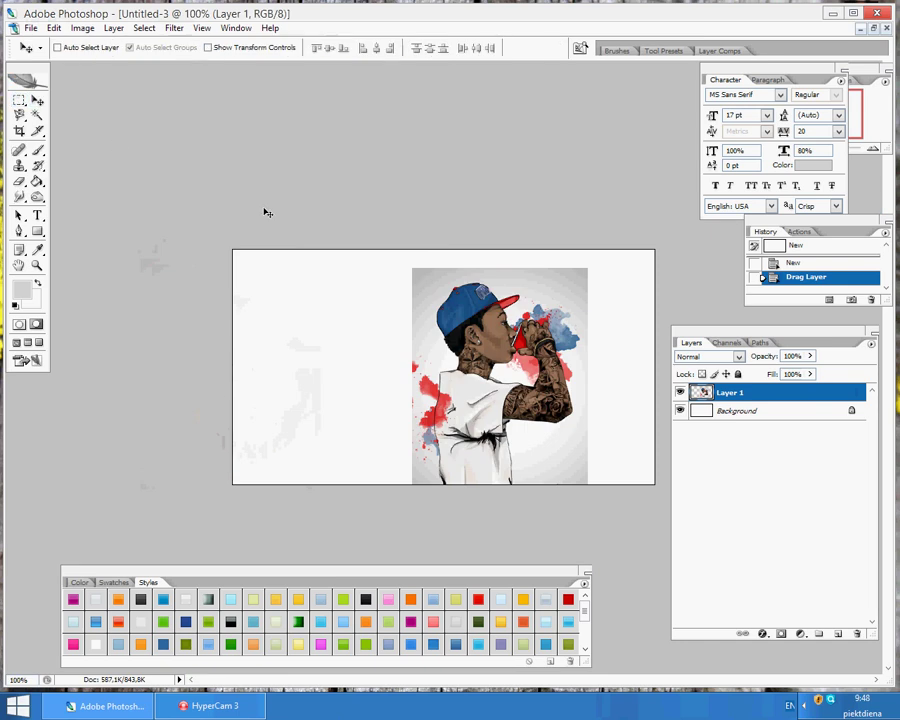
drag(481, 349, 459, 329)
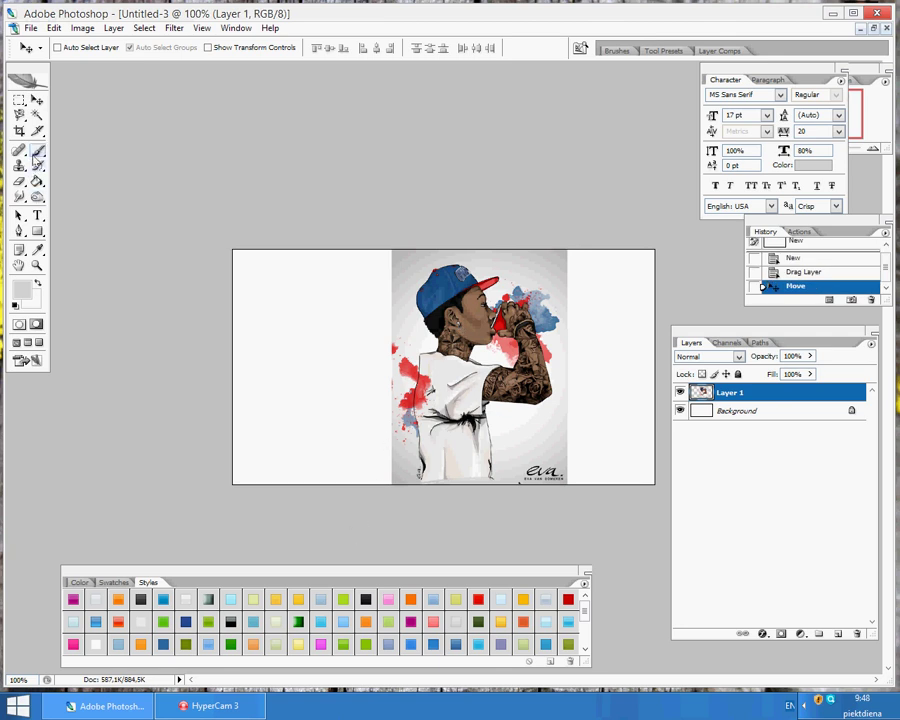
- Brush a patch of light grey picked as the foreground colour onto the white area along the illustration's left edge
key(b)
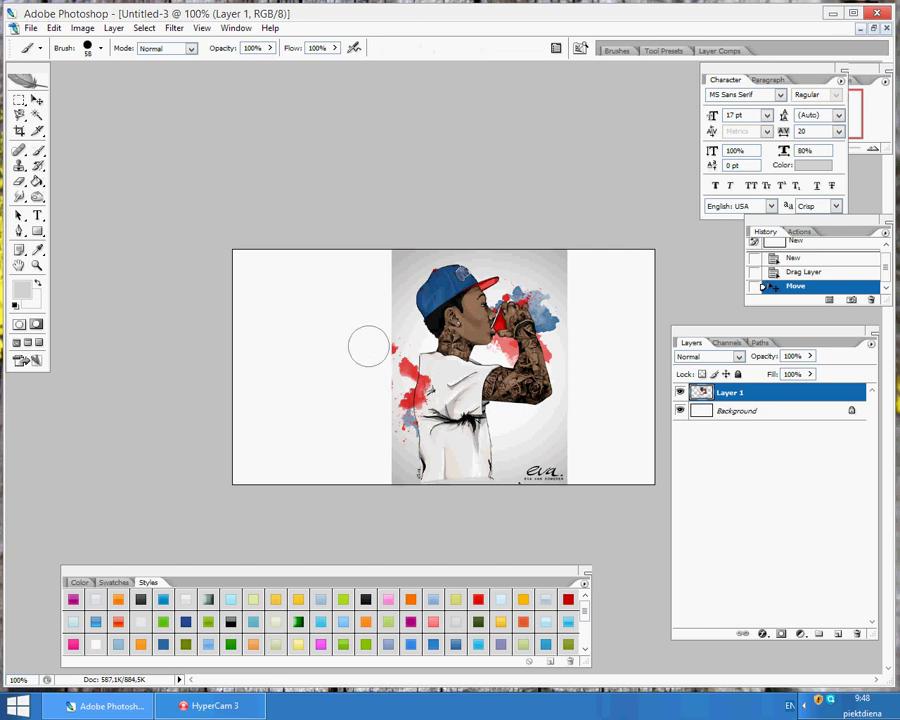
click(27, 293)
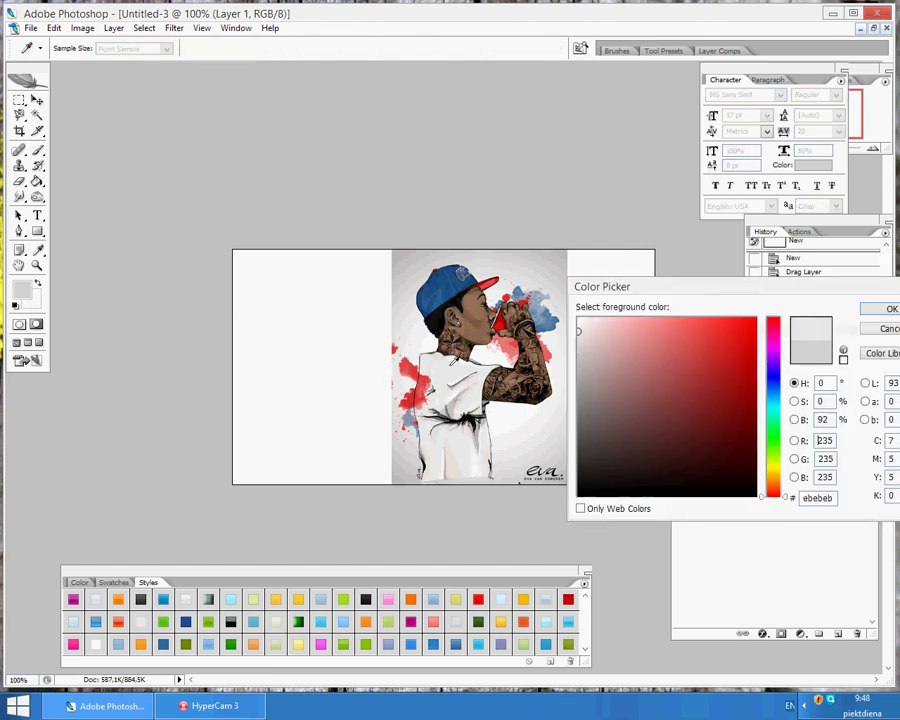
click(884, 310)
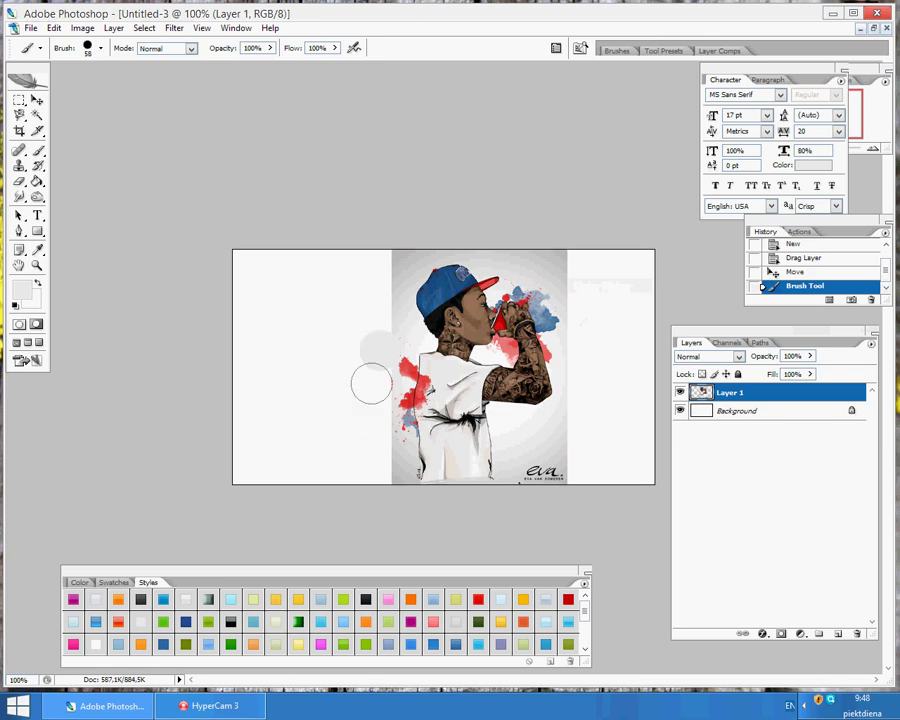
drag(374, 380, 370, 394)
click(370, 394)
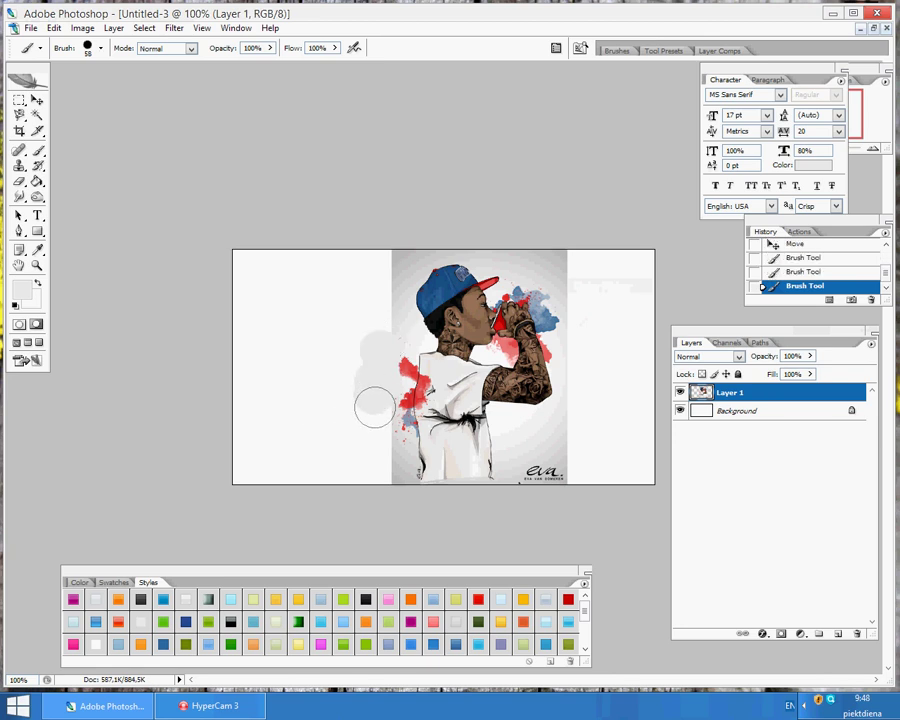
click(373, 404)
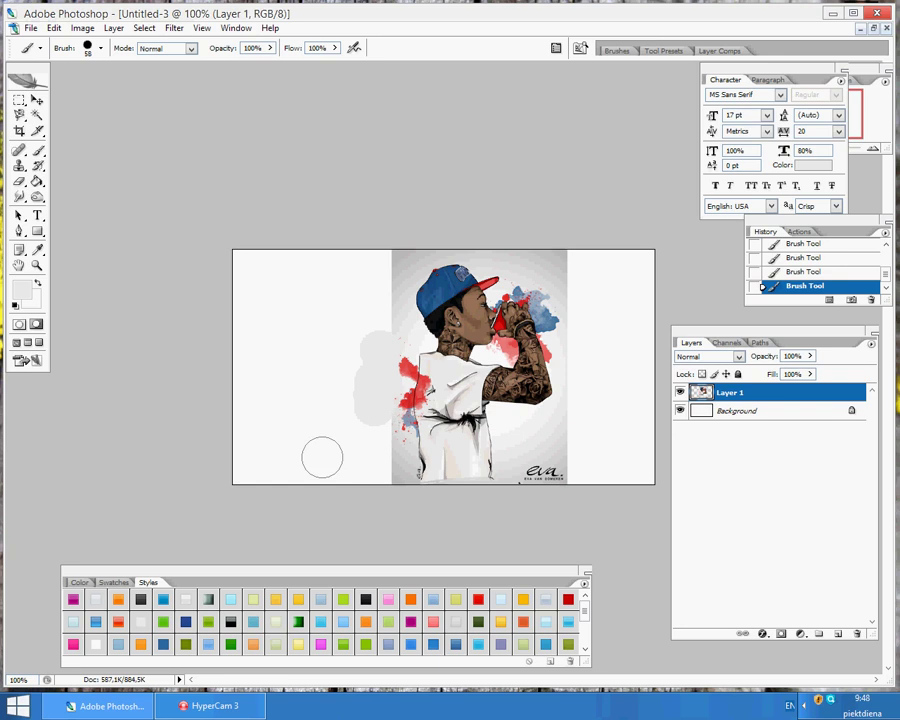
- Smudge the grey patch and the illustration's left edge outward into the white area at 46% strength
click(18, 197)
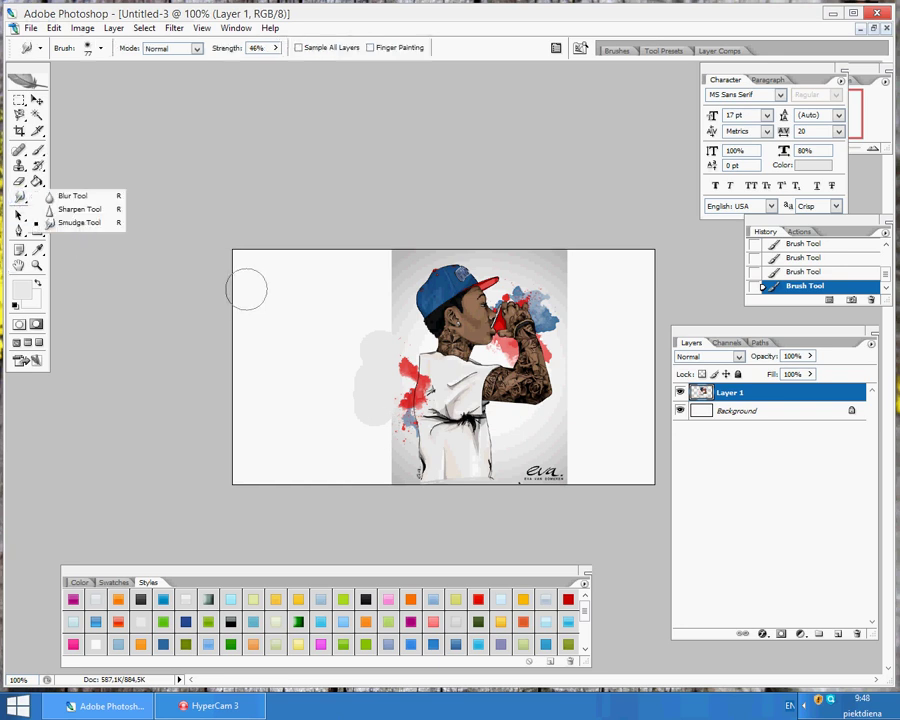
click(370, 426)
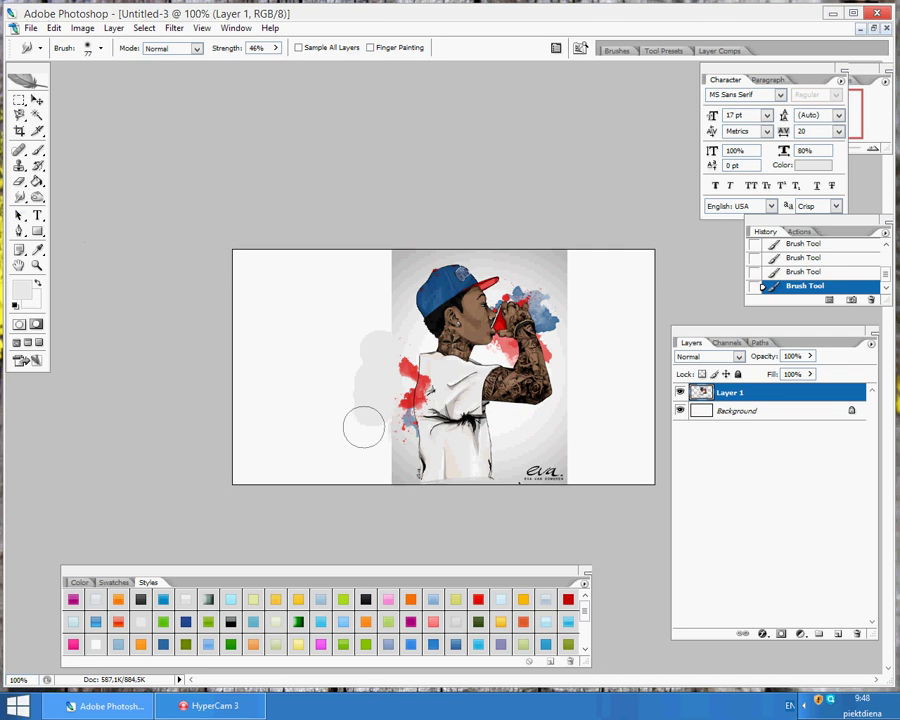
mouse_move(368, 420)
mouse_down()
mouse_move(369, 480)
mouse_move(377, 468)
mouse_move(360, 474)
mouse_move(372, 445)
mouse_move(329, 450)
mouse_move(350, 432)
mouse_move(338, 434)
mouse_move(357, 446)
mouse_move(342, 436)
mouse_move(272, 439)
mouse_up()
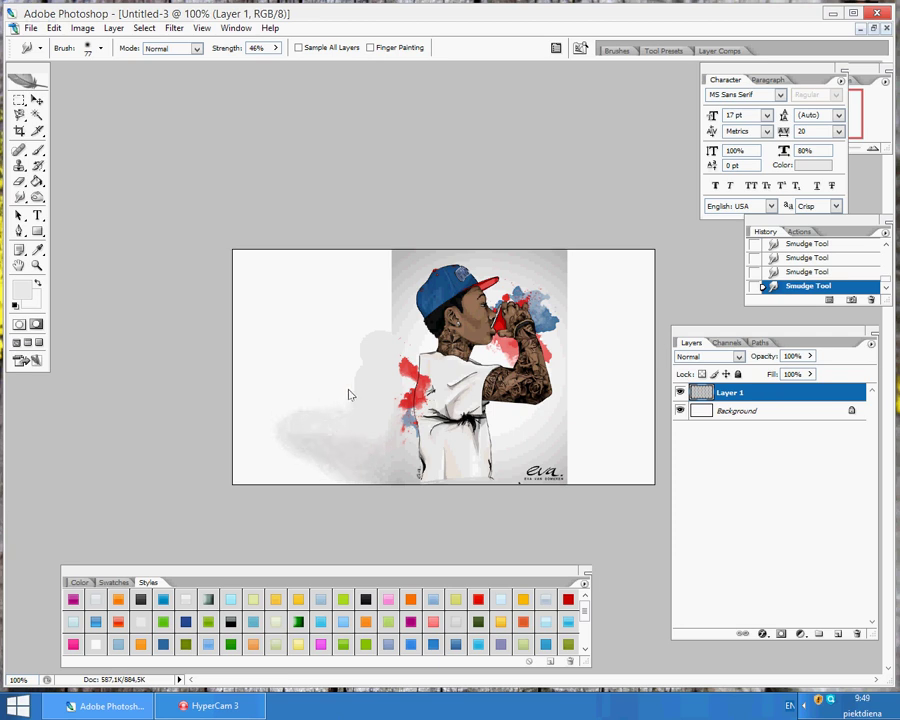
mouse_move(334, 391)
mouse_down()
mouse_move(295, 415)
mouse_move(326, 419)
mouse_move(260, 423)
mouse_up()
drag(321, 410, 256, 420)
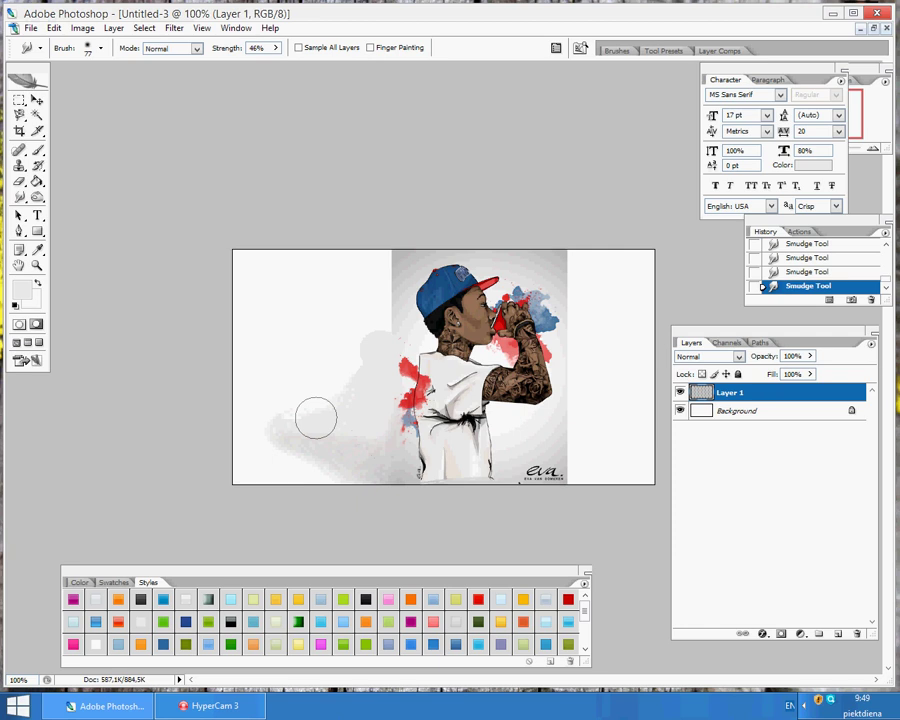
drag(274, 467, 286, 424)
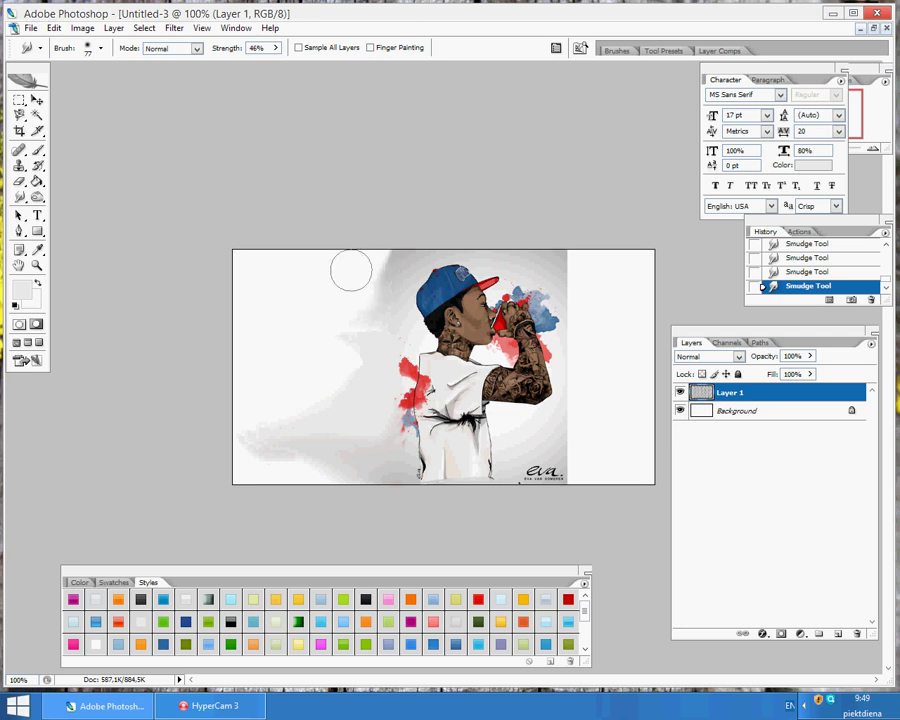
mouse_move(351, 270)
mouse_down()
mouse_move(332, 307)
mouse_move(362, 307)
mouse_move(338, 344)
mouse_move(350, 331)
mouse_move(336, 333)
mouse_move(361, 322)
mouse_move(315, 356)
mouse_move(337, 356)
mouse_move(270, 370)
mouse_move(343, 372)
mouse_move(291, 390)
mouse_move(326, 377)
mouse_move(310, 365)
mouse_move(339, 352)
mouse_move(279, 362)
mouse_move(279, 328)
mouse_move(323, 313)
mouse_move(248, 307)
mouse_up()
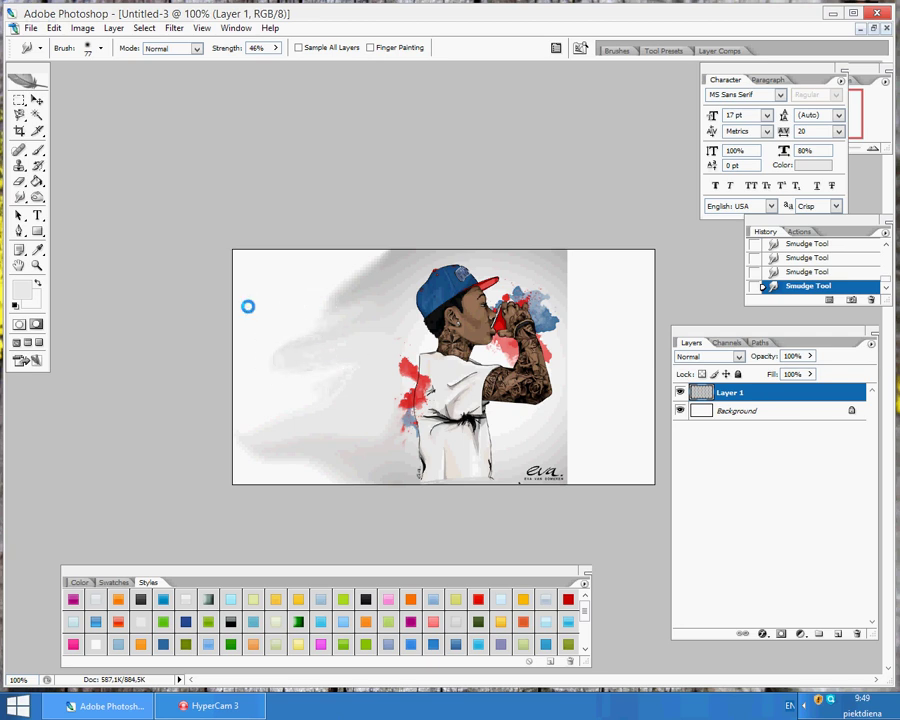
- Raise the Smudge strength to 92% and smear the grey background until it covers the canvas left of the character
click(259, 48)
text(90)
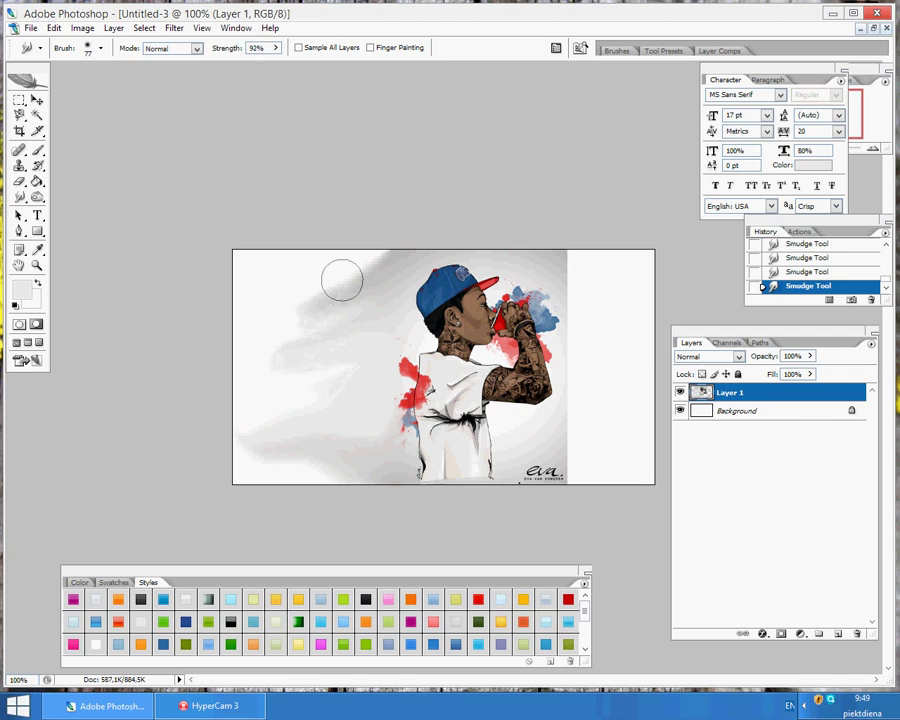
drag(345, 315, 265, 319)
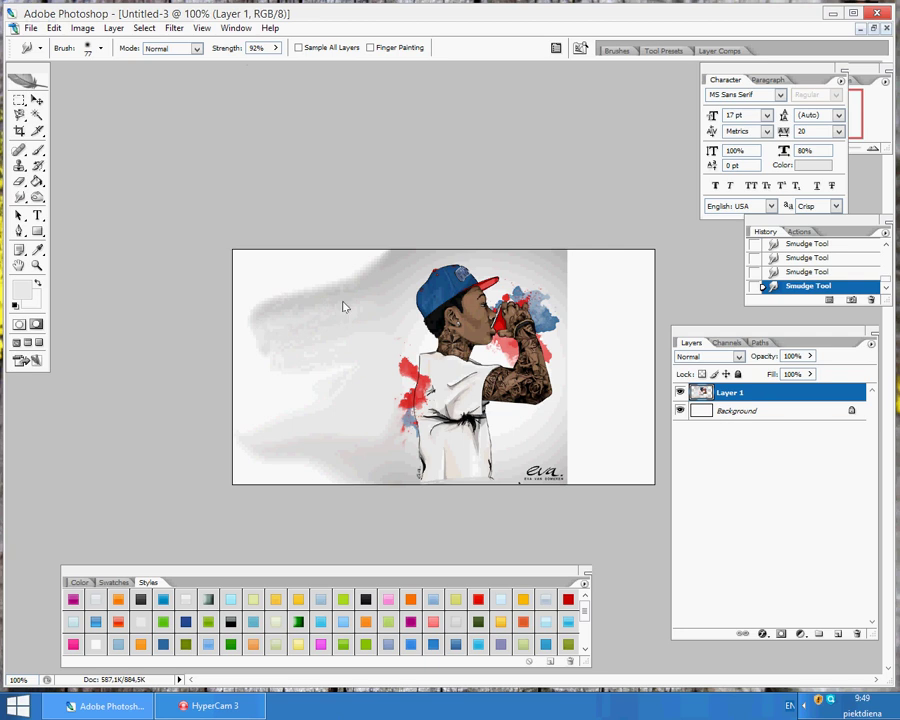
drag(350, 270, 243, 283)
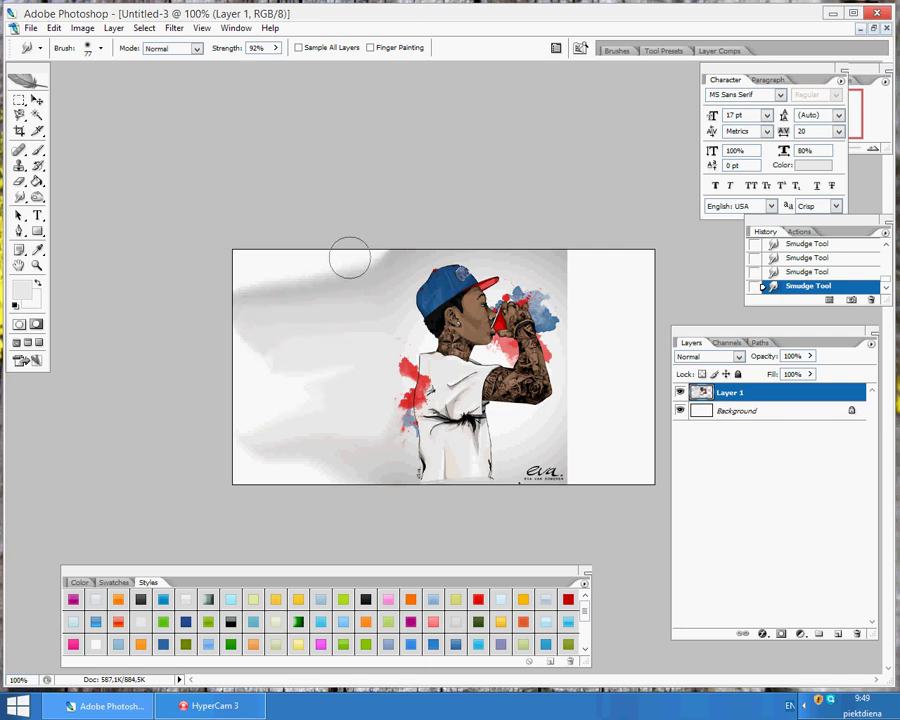
mouse_move(349, 259)
mouse_down()
mouse_move(246, 261)
mouse_move(374, 257)
mouse_move(236, 255)
mouse_move(305, 286)
mouse_move(175, 304)
mouse_move(311, 319)
mouse_move(265, 337)
mouse_move(326, 333)
mouse_move(249, 359)
mouse_move(327, 357)
mouse_move(300, 368)
mouse_move(308, 372)
mouse_move(333, 369)
mouse_move(354, 330)
mouse_move(253, 356)
mouse_move(331, 341)
mouse_up()
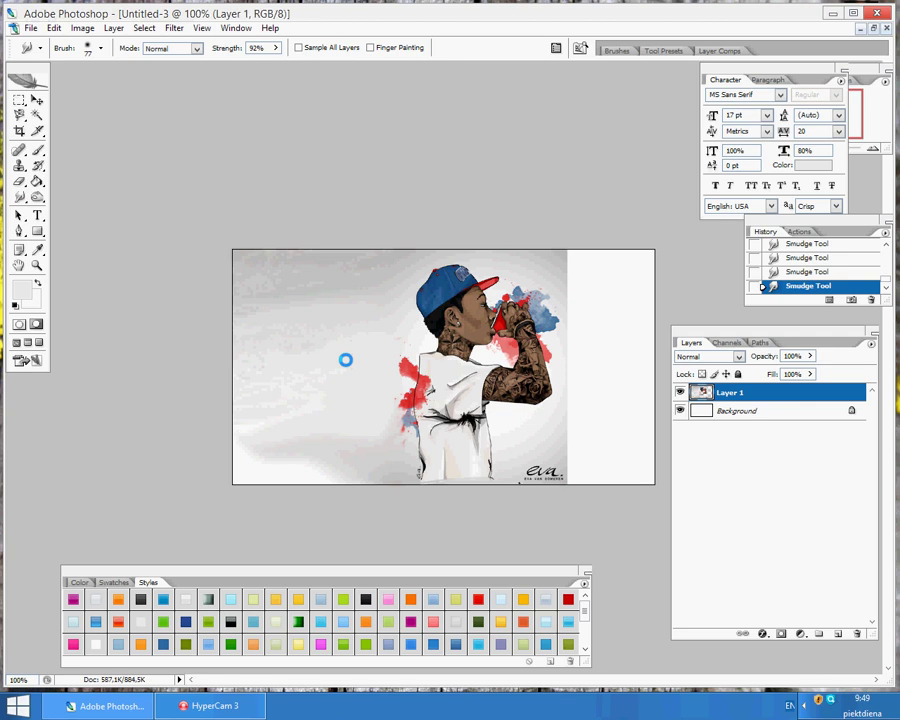
mouse_move(342, 470)
mouse_down()
mouse_move(249, 484)
mouse_move(329, 475)
mouse_move(297, 451)
mouse_move(371, 425)
mouse_move(246, 447)
mouse_move(355, 409)
mouse_move(365, 432)
mouse_move(377, 406)
mouse_move(380, 460)
mouse_move(381, 439)
mouse_move(370, 460)
mouse_move(378, 425)
mouse_move(394, 432)
mouse_move(368, 410)
mouse_move(316, 447)
mouse_up()
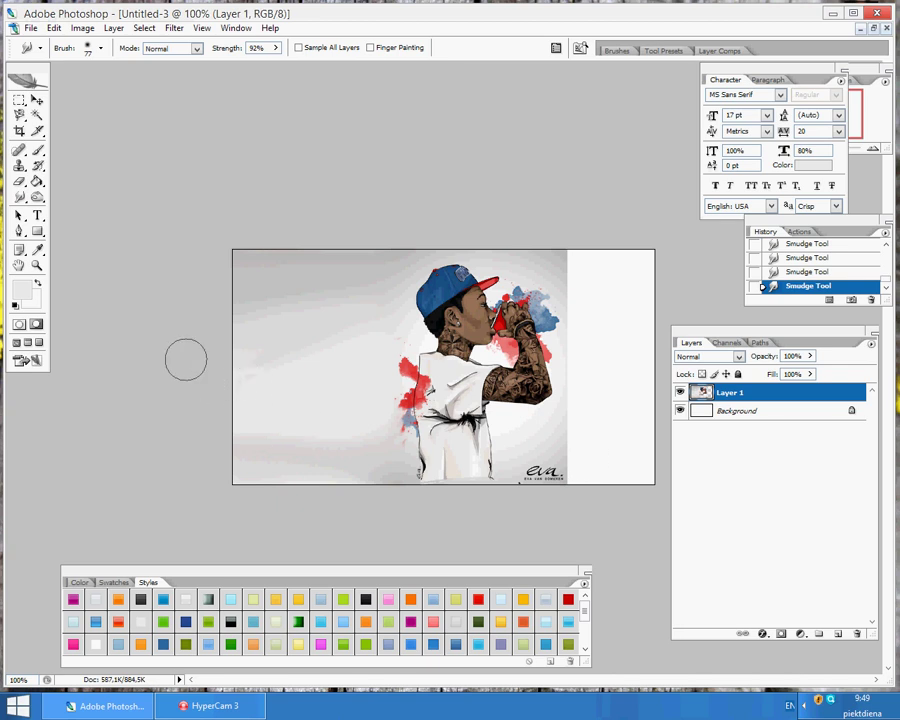
key(b)
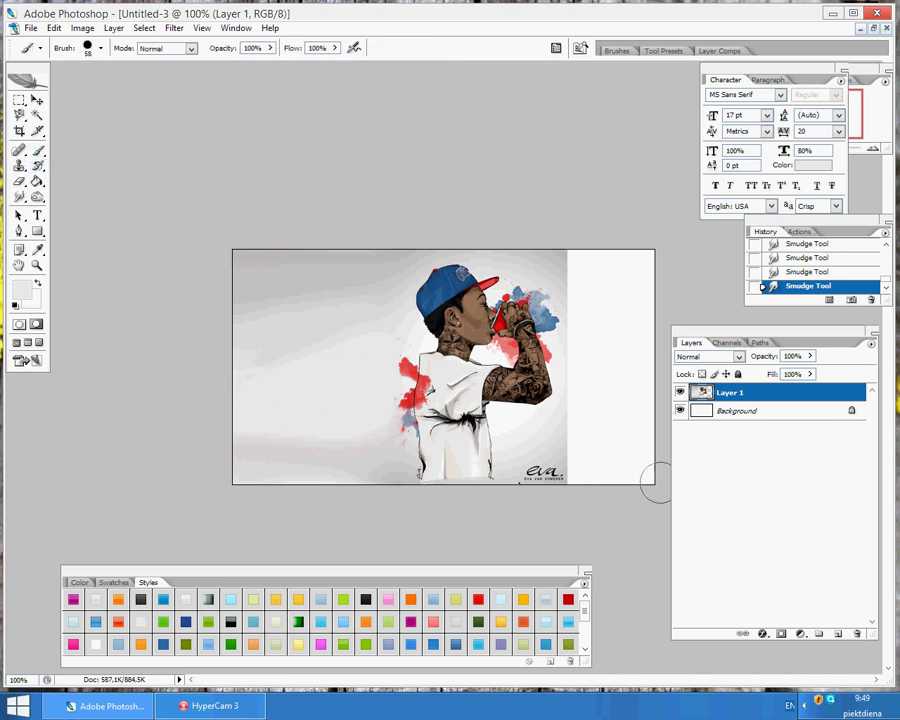
drag(576, 347, 602, 345)
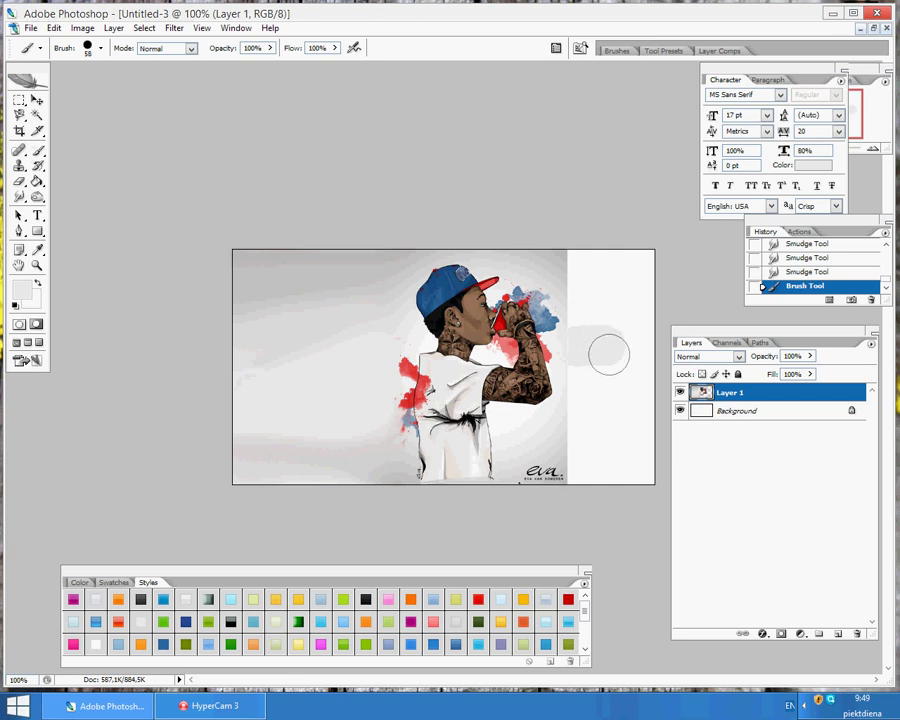
key(ctrl+z)
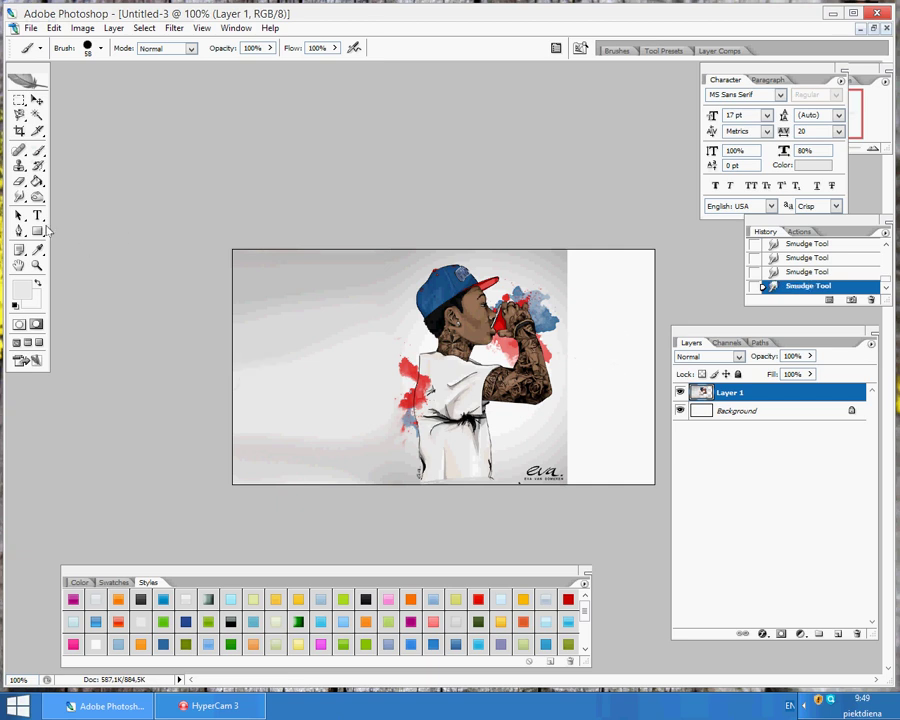
- Set the foreground colour to a light grey sampled from the background near the illustration's right edge
click(21, 290)
click(563, 349)
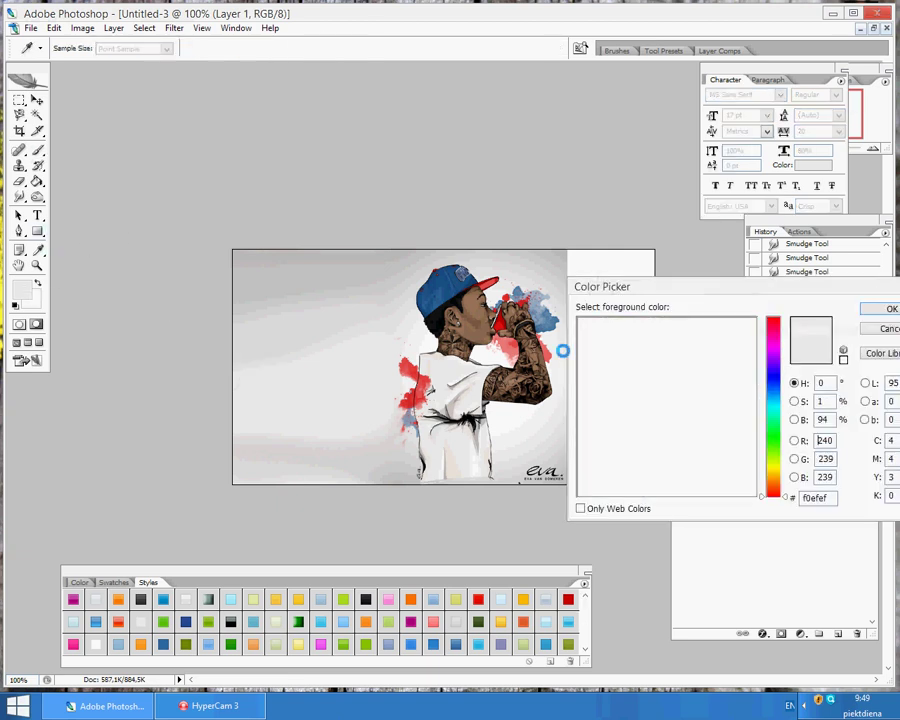
key(Return)
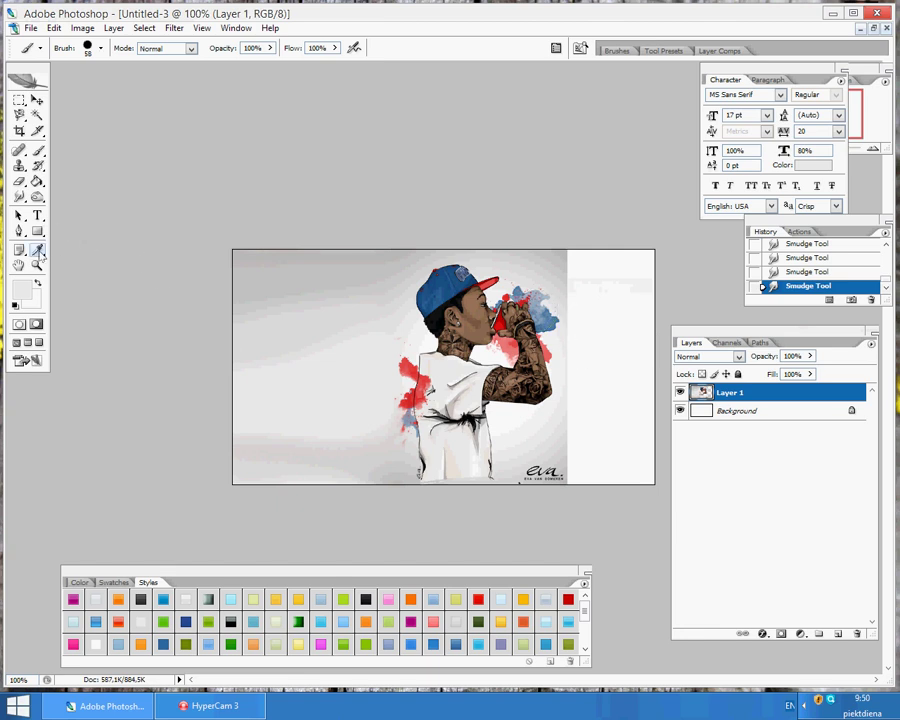
click(27, 288)
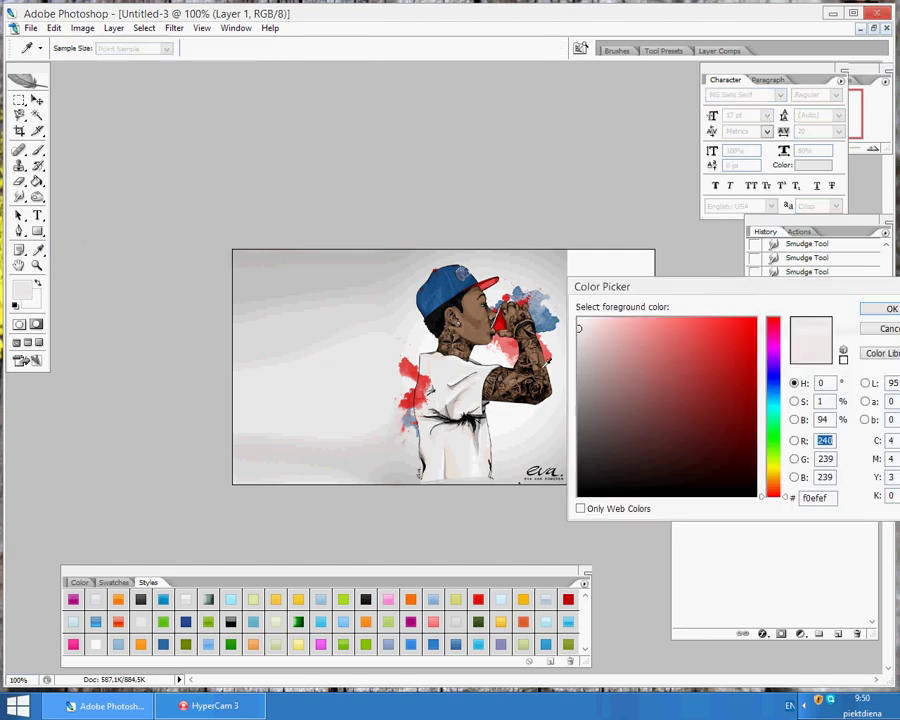
click(558, 319)
click(874, 308)
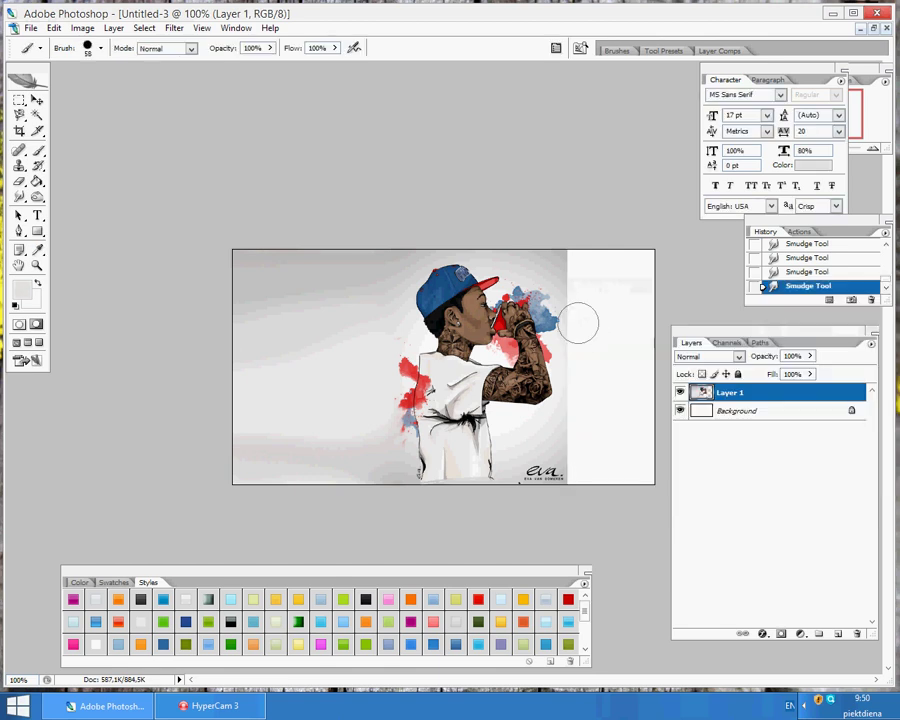
- Brush a light grey vertical band onto the white area beside the illustration's right edge, from the canvas top to about mid-height
click(584, 305)
click(583, 317)
click(583, 327)
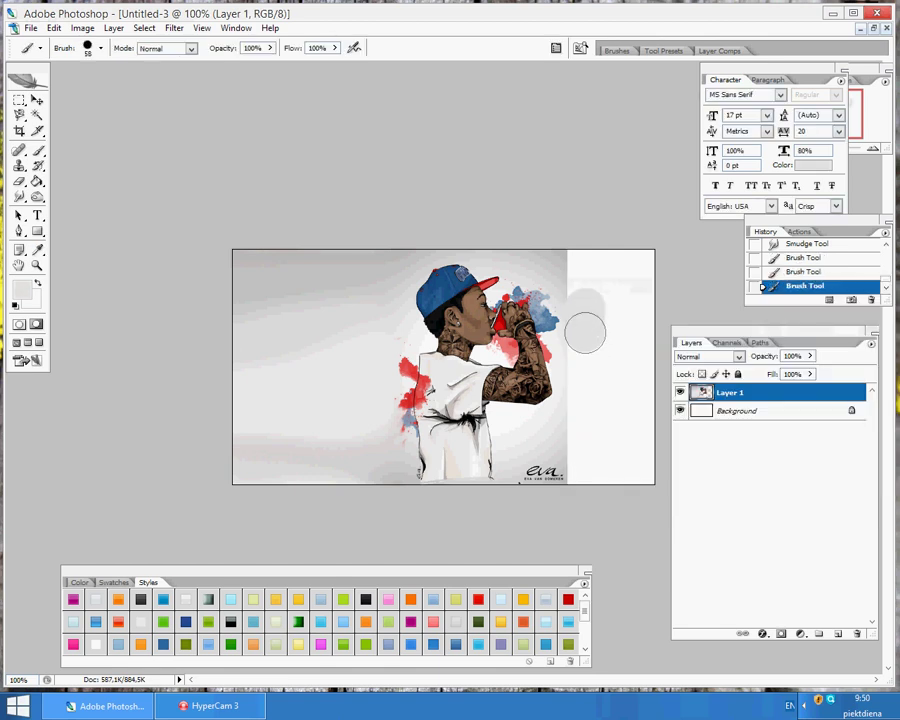
click(585, 343)
click(586, 294)
click(588, 278)
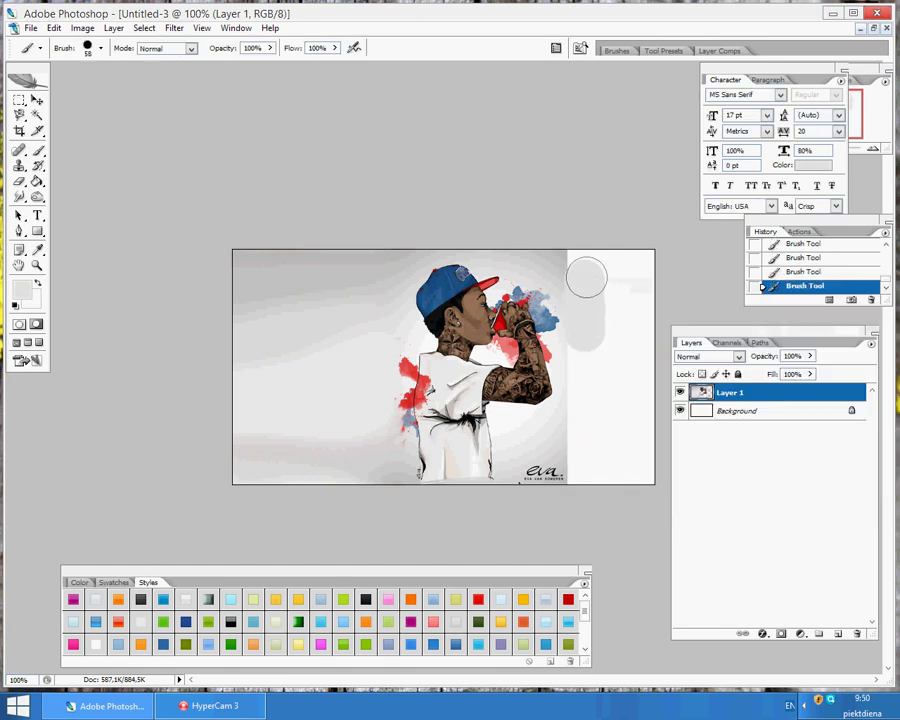
click(587, 265)
click(583, 352)
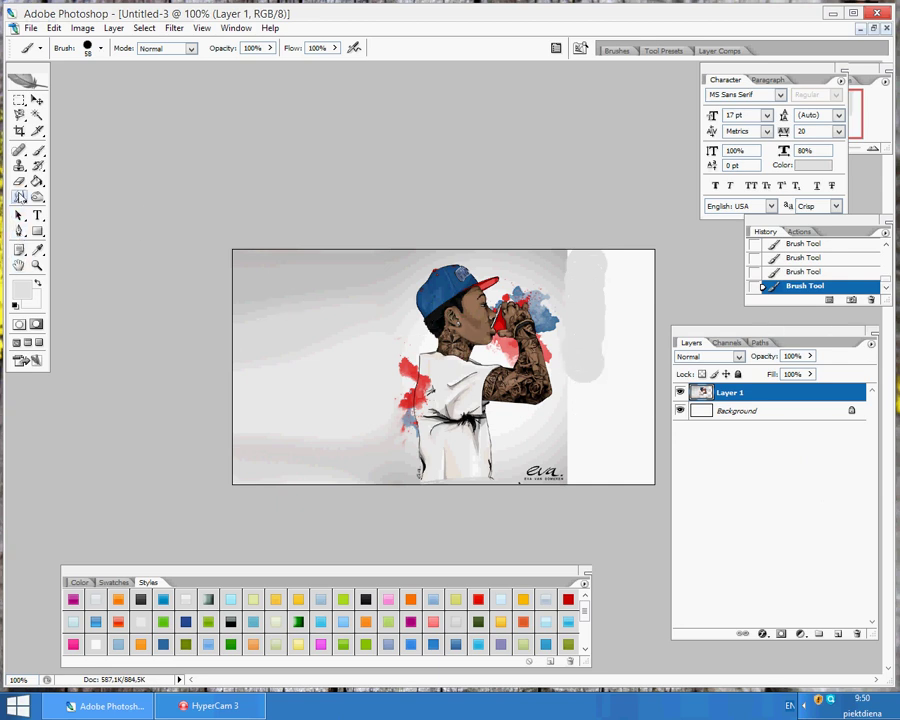
- Smudge the grey band and the illustration's right edge together at 53% strength, reducing the brush to 40 px
click(19, 197)
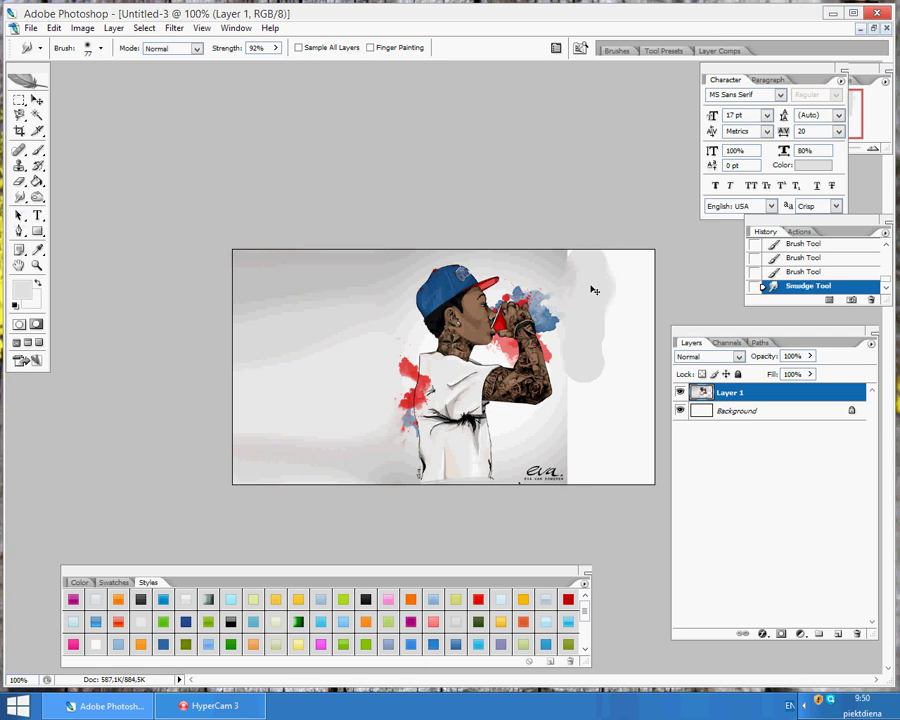
key(ctrl+z)
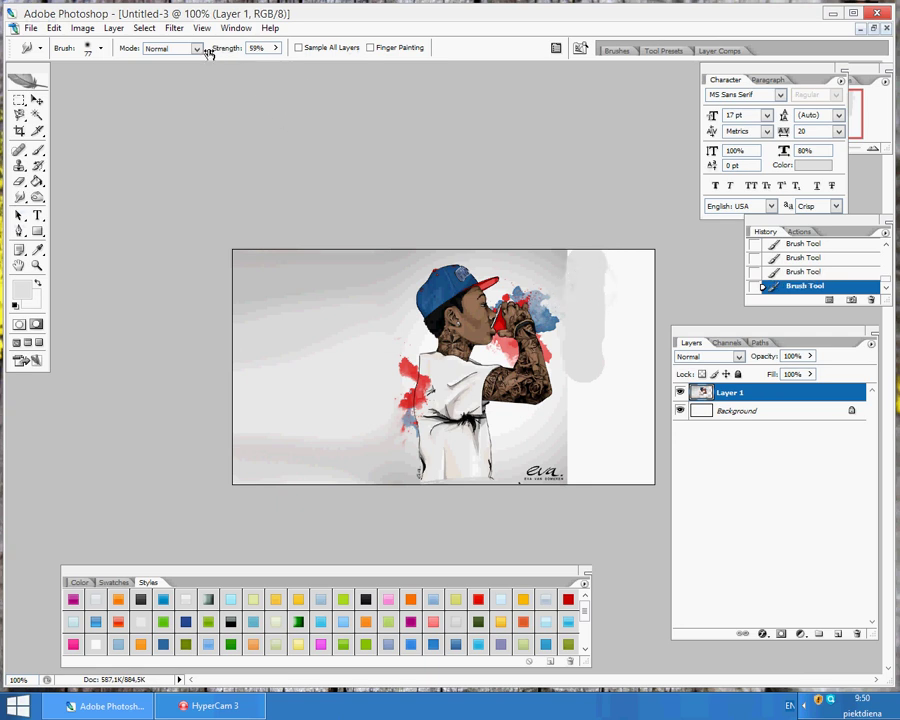
drag(579, 259, 580, 252)
right_click(600, 308)
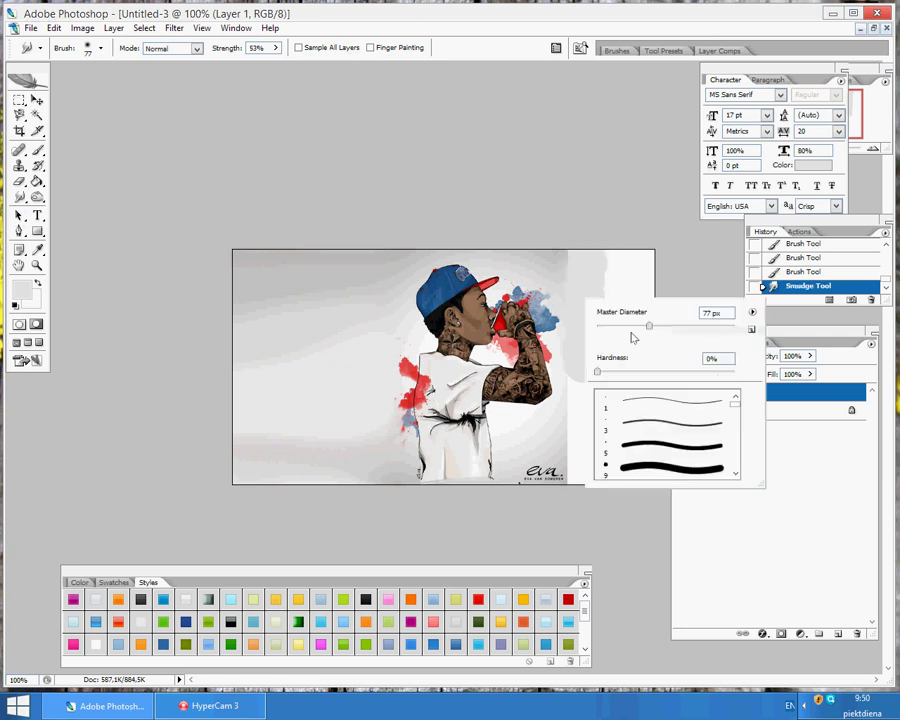
click(568, 285)
drag(584, 294, 569, 304)
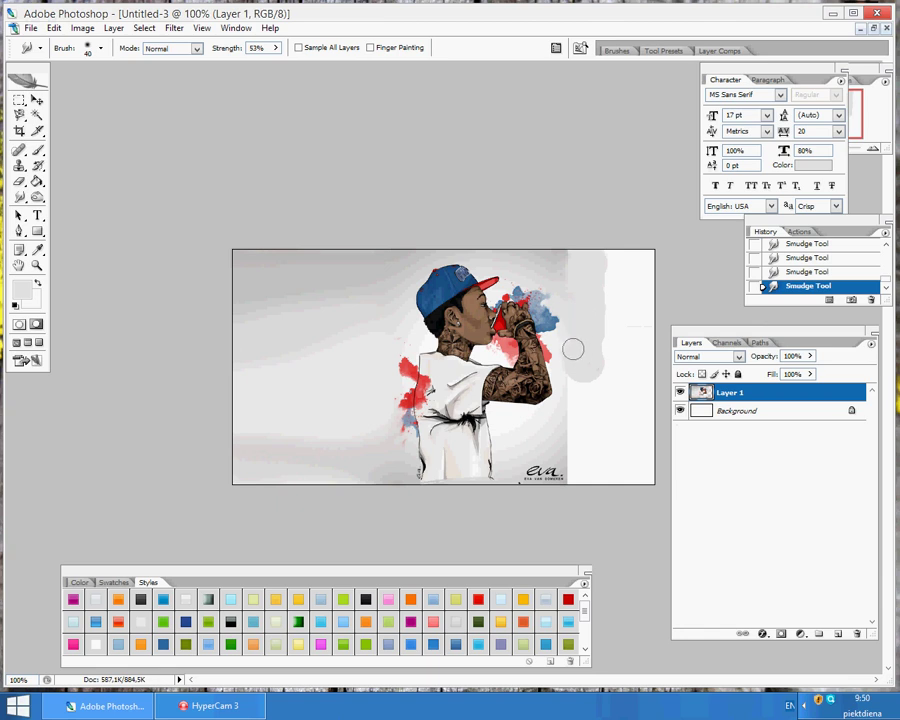
drag(575, 363, 574, 374)
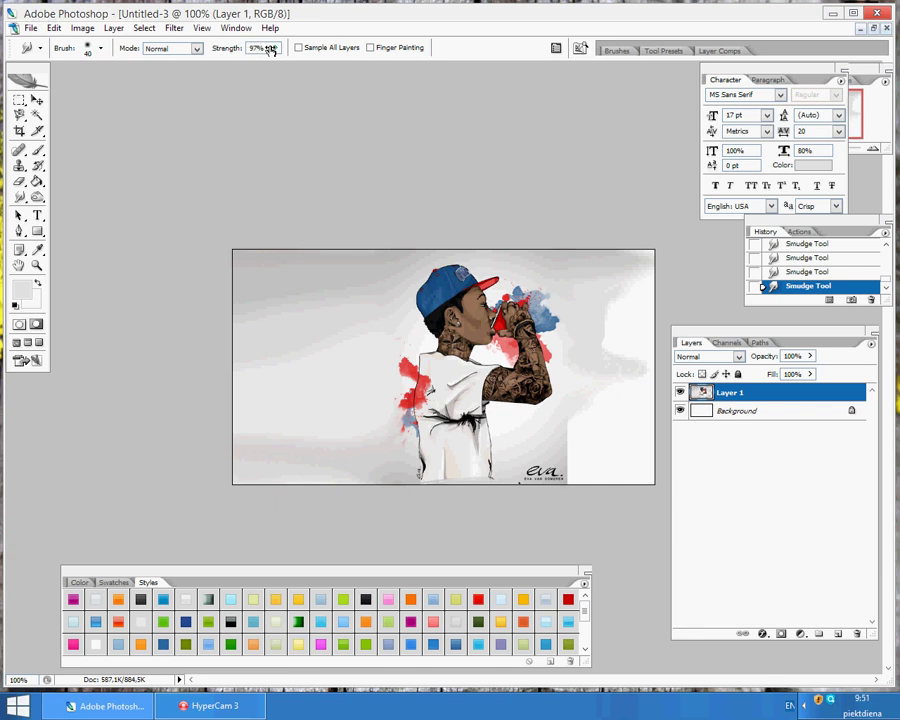
- Smear the grey background over the remaining white area right of the character with a 90 px Smudge brush at 80% strength
right_click(618, 337)
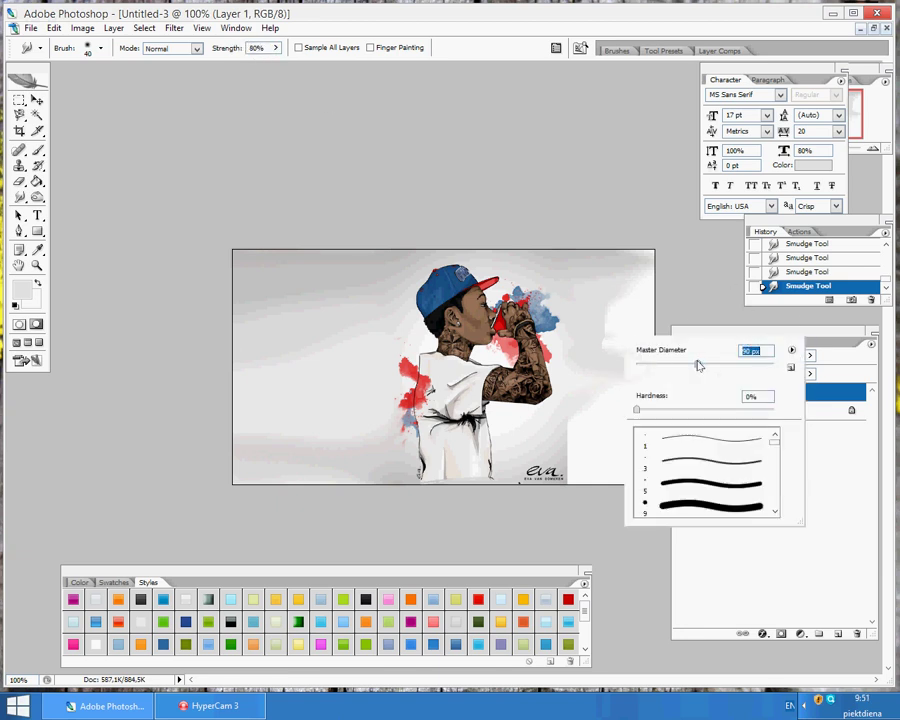
mouse_move(606, 332)
mouse_down()
mouse_move(665, 337)
mouse_move(616, 325)
mouse_move(660, 313)
mouse_move(627, 303)
mouse_move(673, 288)
mouse_move(656, 262)
mouse_move(666, 264)
mouse_move(647, 300)
mouse_move(651, 390)
mouse_move(595, 407)
mouse_move(642, 417)
mouse_move(585, 421)
mouse_move(639, 424)
mouse_move(581, 424)
mouse_move(616, 423)
mouse_move(568, 459)
mouse_move(556, 491)
mouse_move(543, 485)
mouse_move(632, 481)
mouse_move(542, 476)
mouse_move(643, 474)
mouse_up()
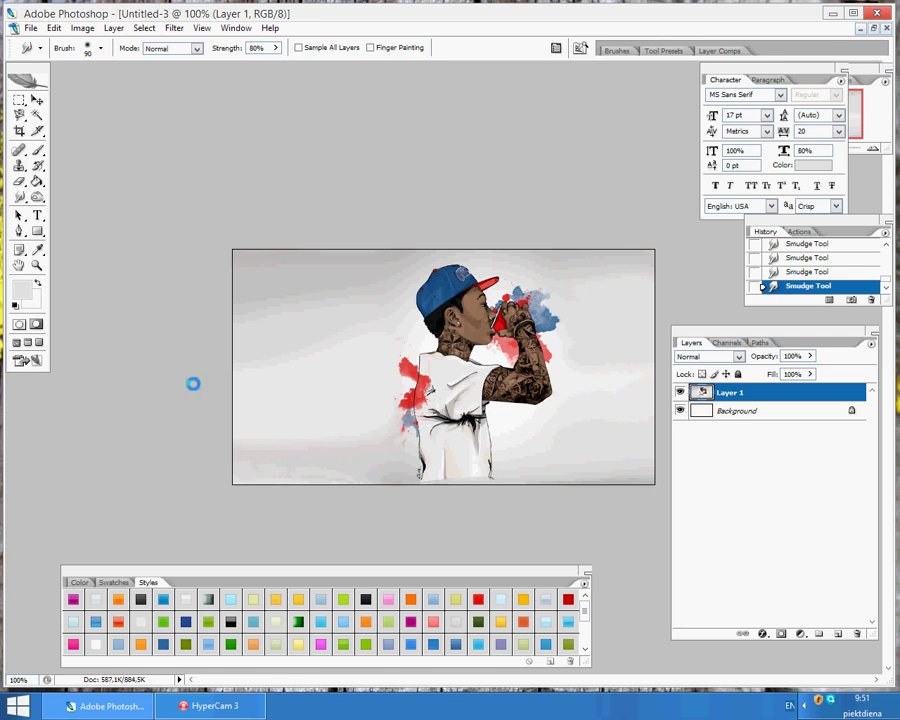
- Crop the canvas around the character's head and torso, and trim a further thin strip off the bottom and right edges
click(19, 131)
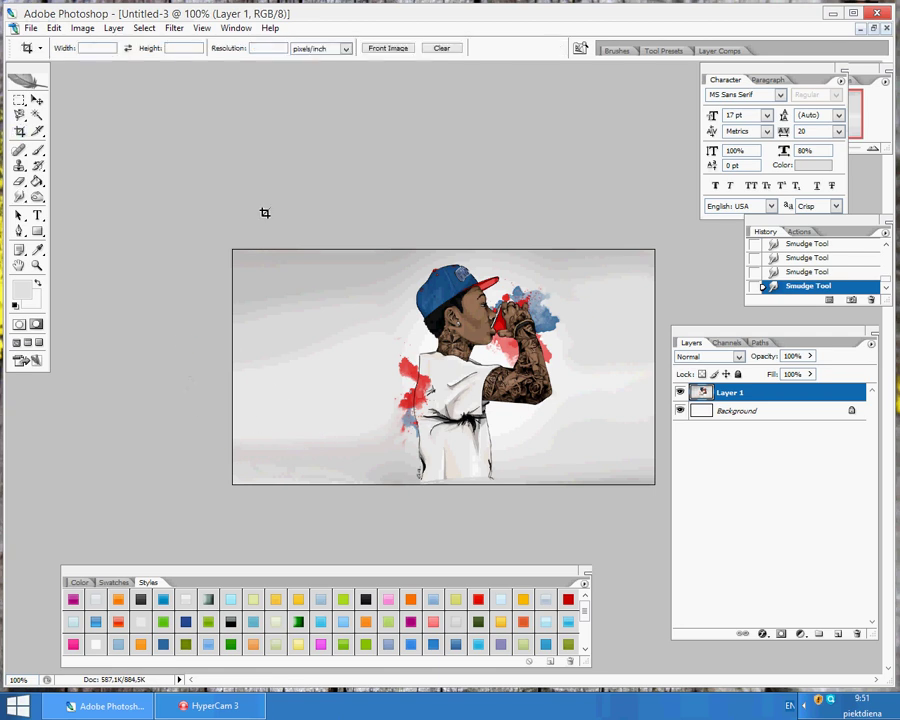
drag(389, 280, 700, 447)
drag(592, 381, 560, 361)
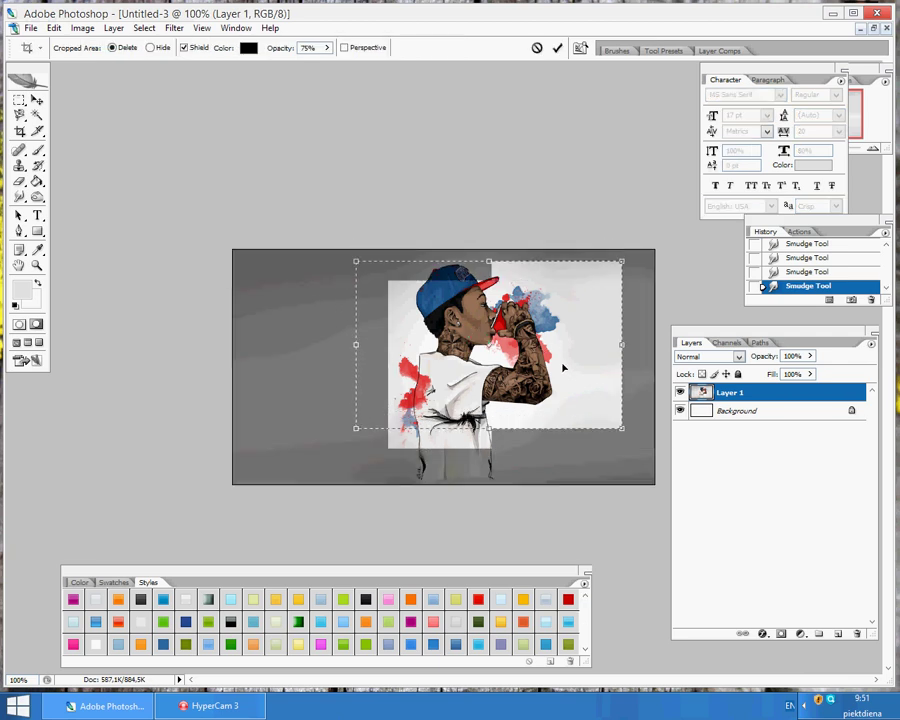
drag(624, 347, 656, 344)
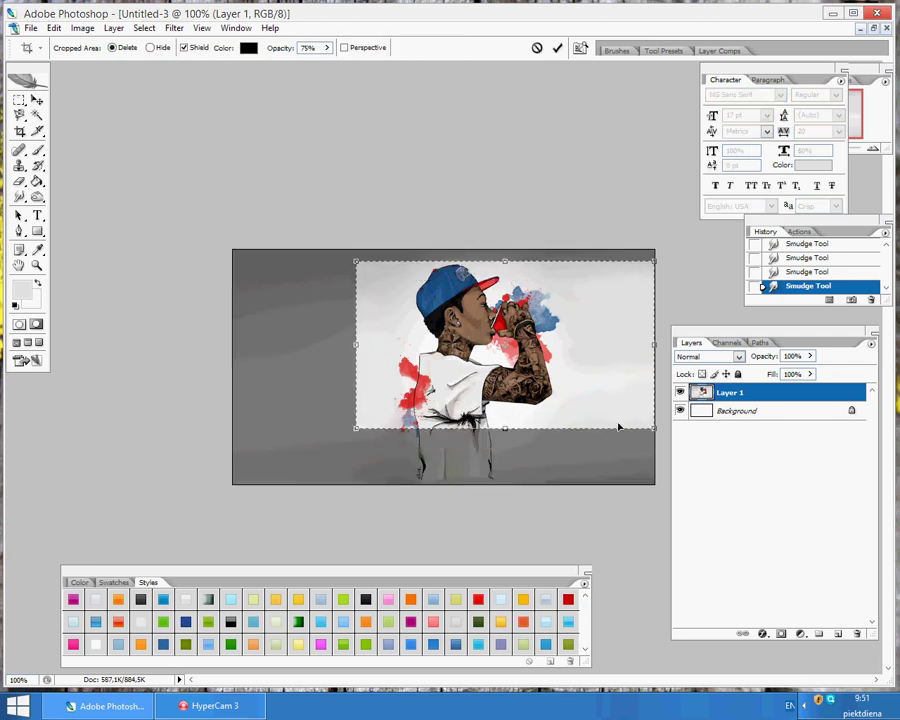
drag(593, 394, 587, 390)
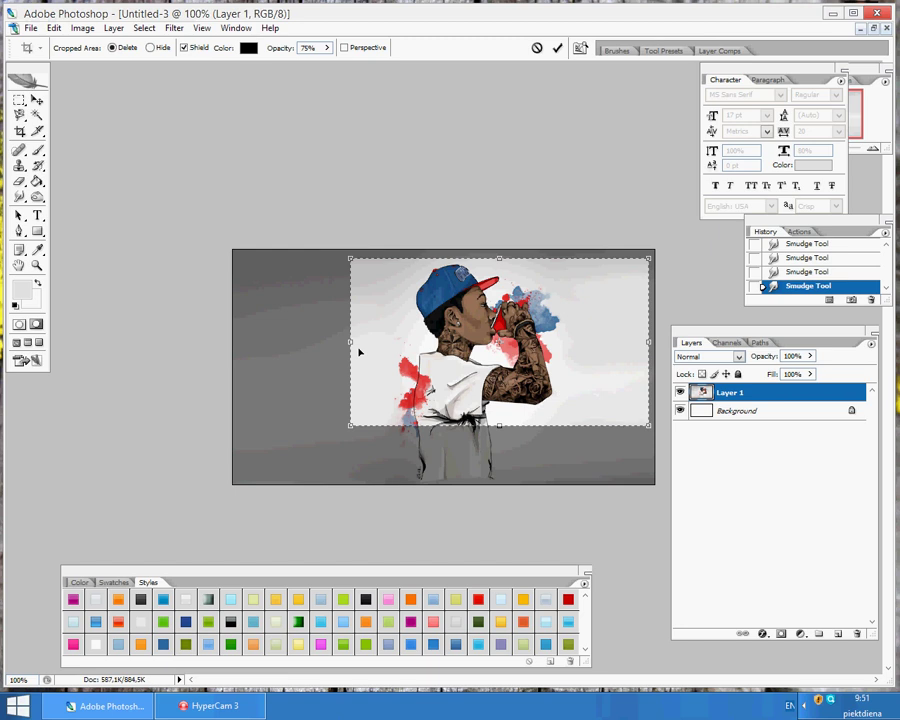
drag(350, 342, 343, 342)
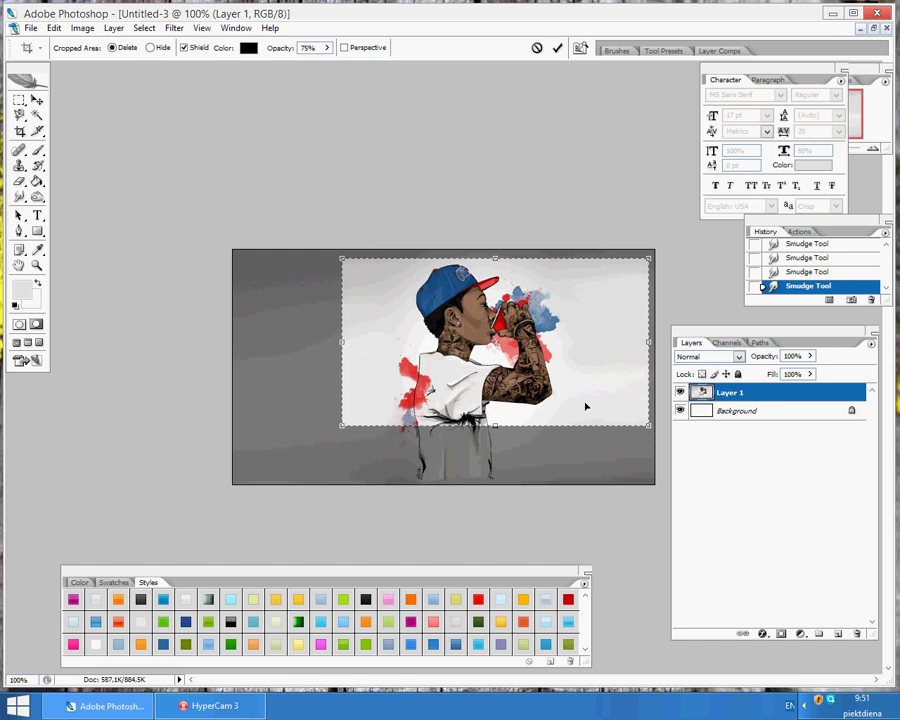
drag(606, 402, 581, 393)
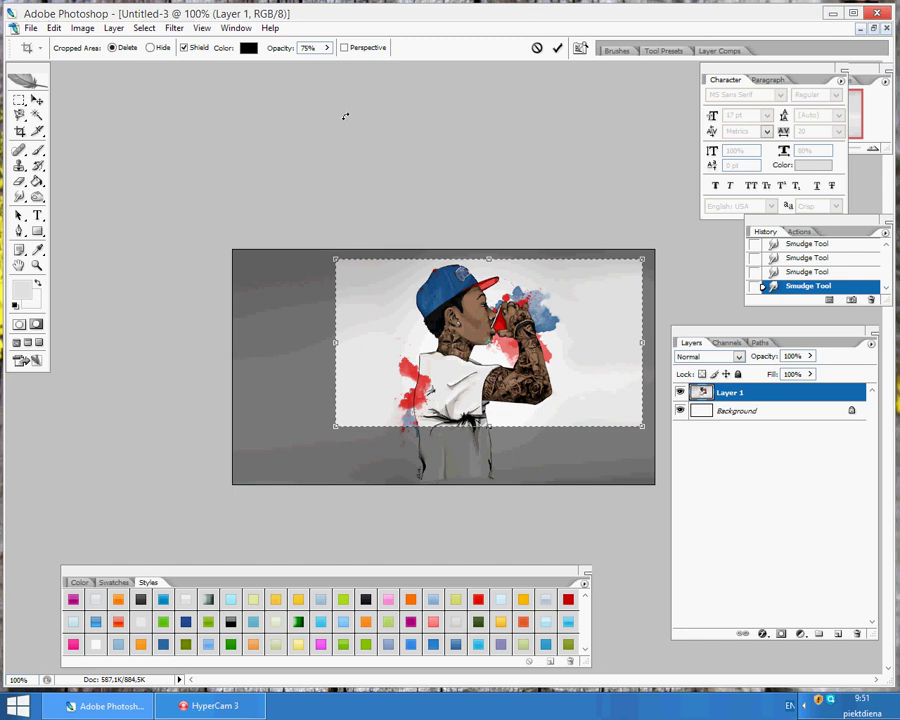
click(557, 47)
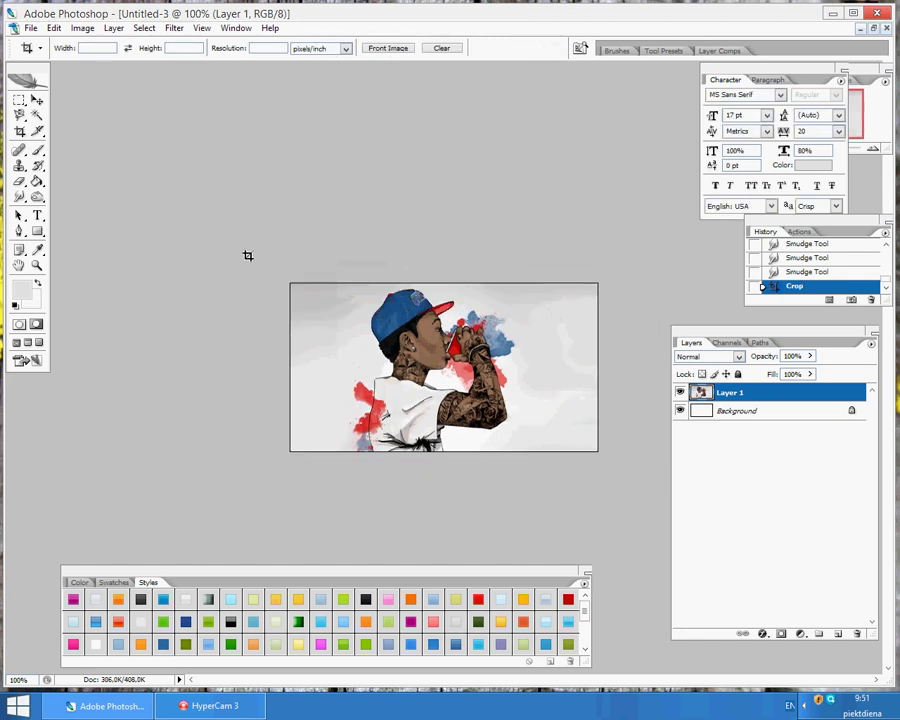
drag(288, 283, 593, 436)
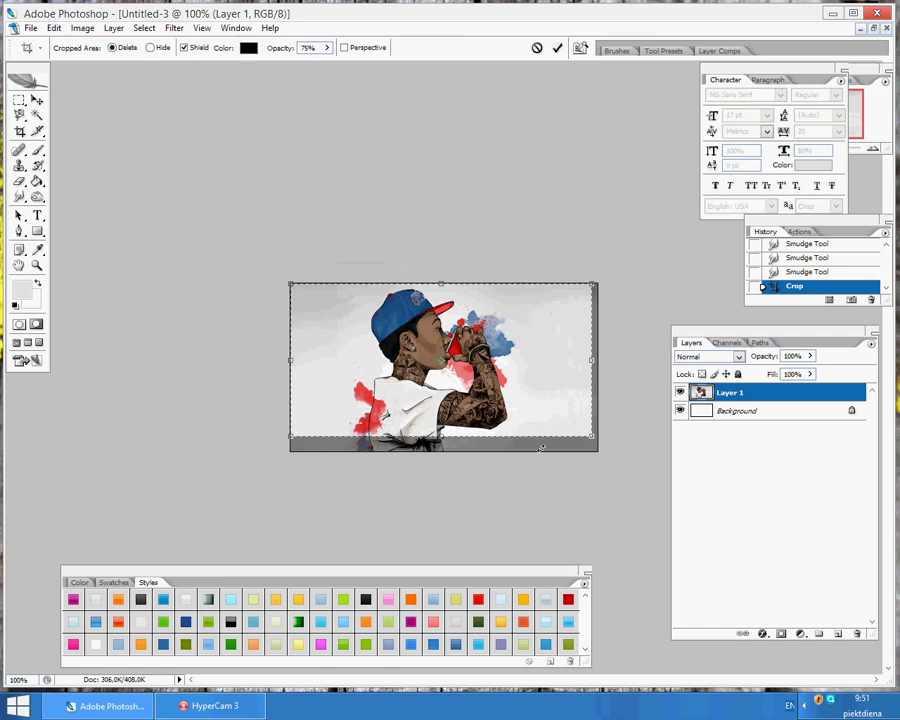
click(557, 47)
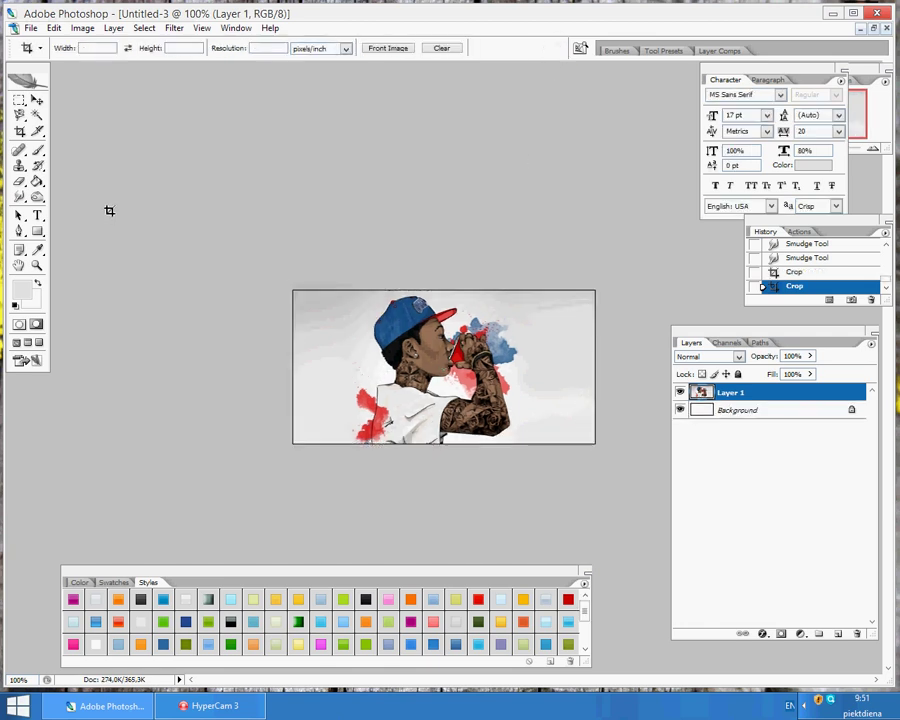
- Add a one-word 17 pt MS Sans Serif caption in a text box right of the character and give it a blue layer style
click(37, 215)
drag(523, 360, 595, 404)
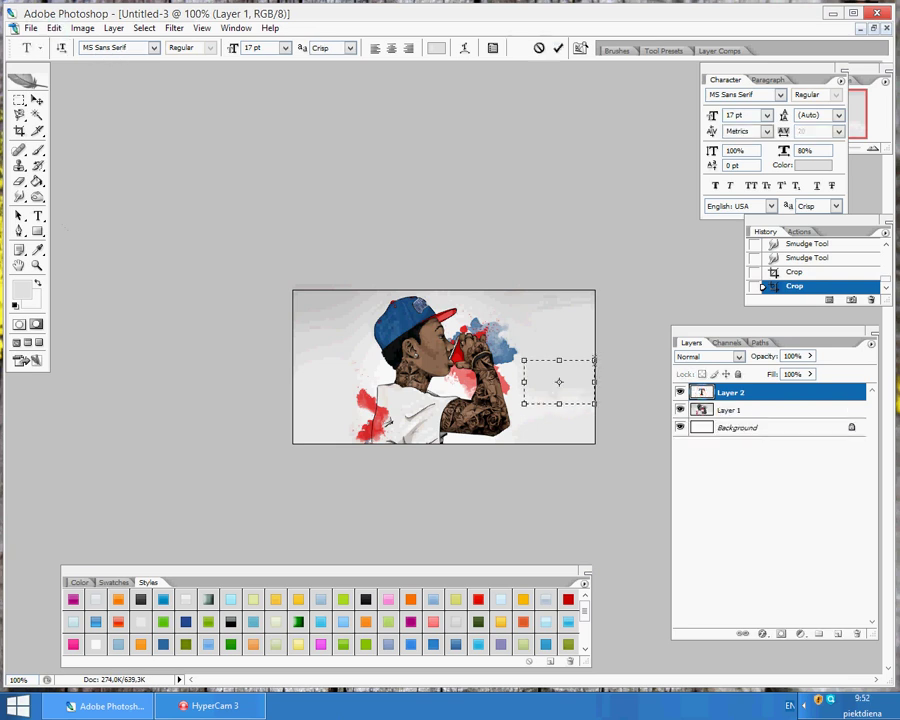
drag(595, 361, 633, 335)
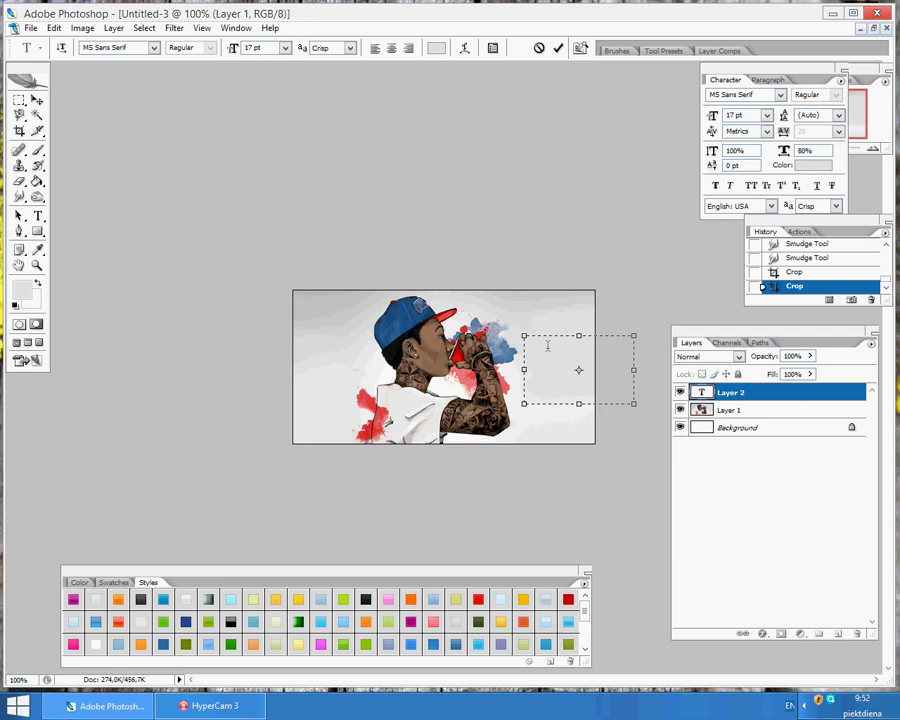
key(ctrl+a)
click(433, 644)
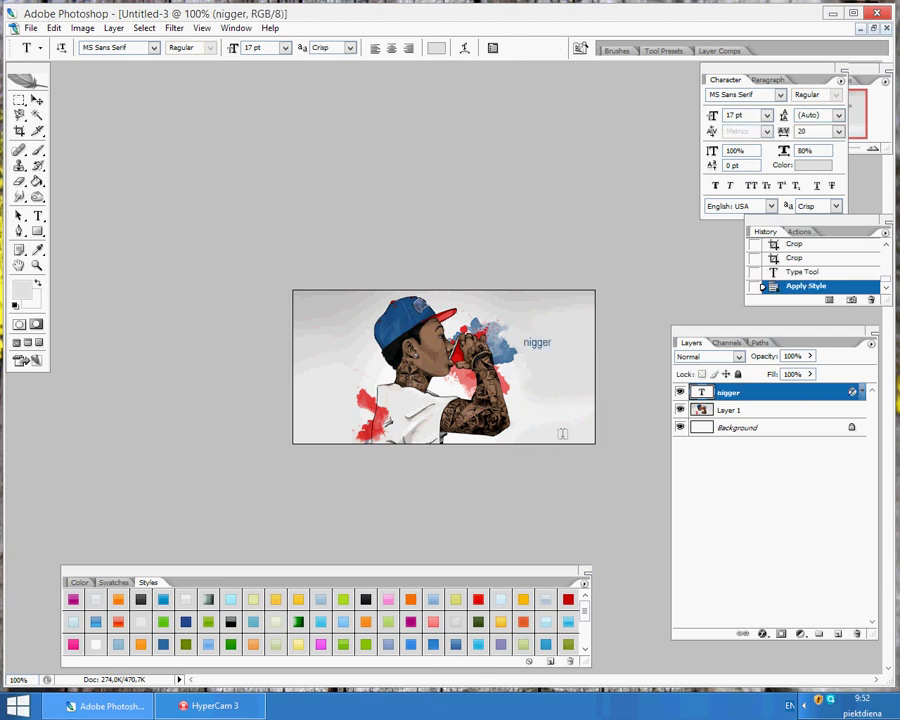
- Capitalise the caption's first letter and move its text box lower beside the character's arm
click(524, 342)
drag(529, 342, 522, 342)
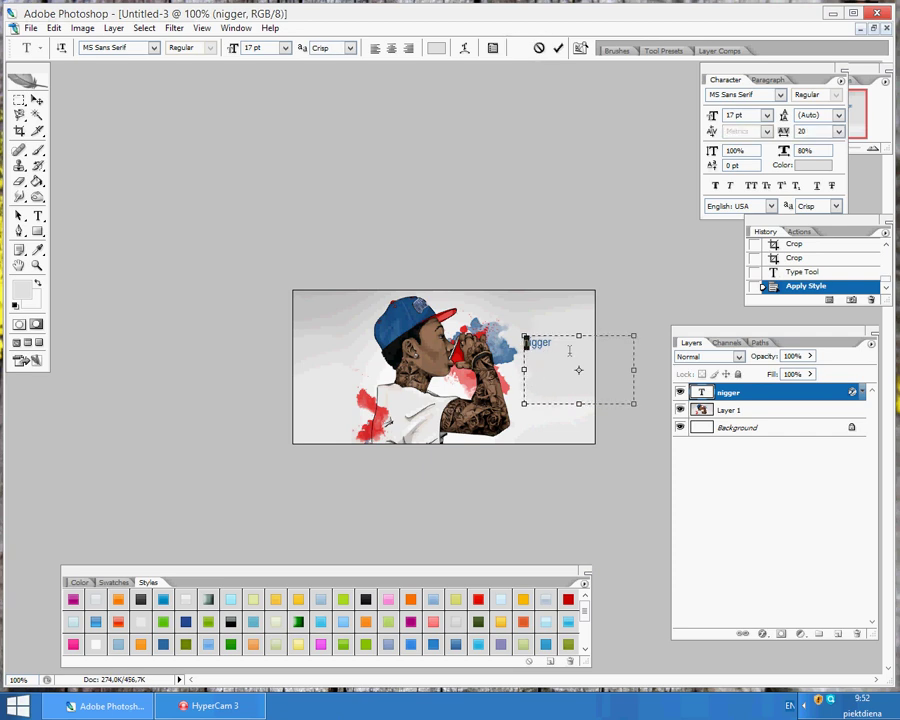
click(556, 344)
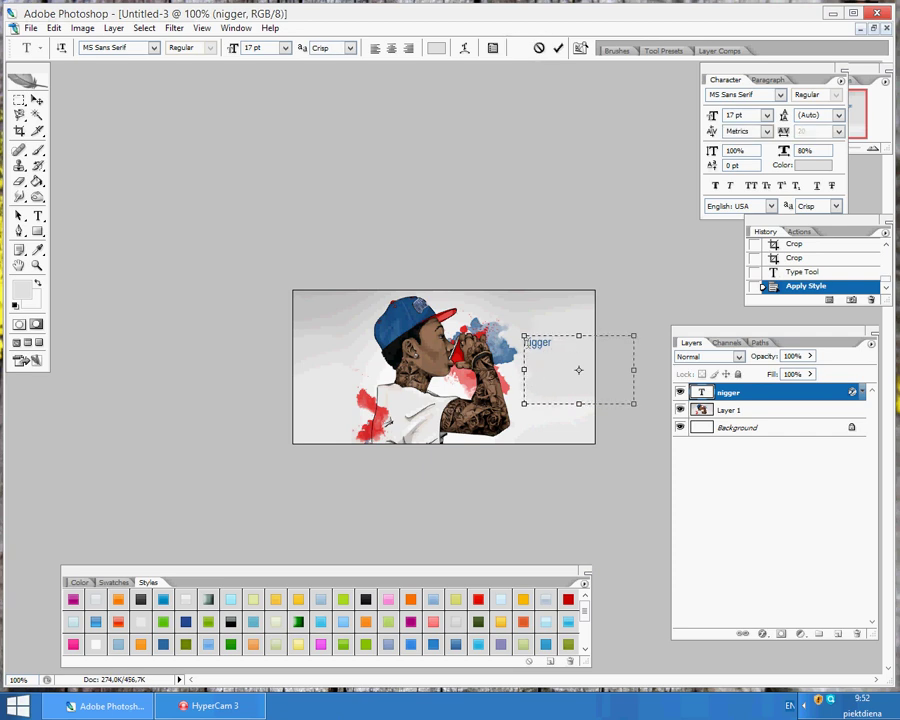
drag(529, 342, 498, 350)
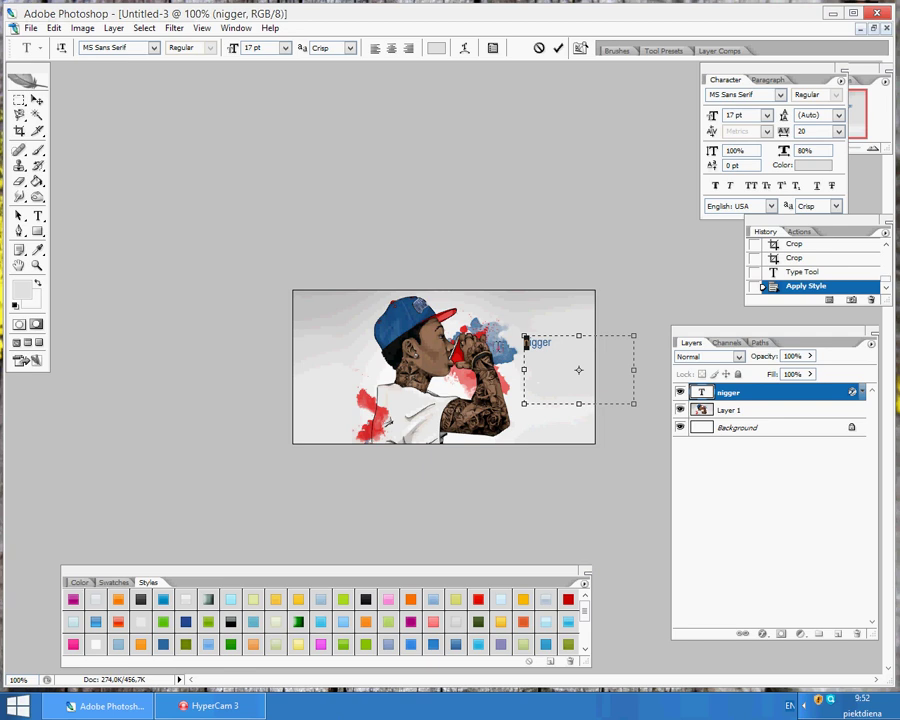
text(N)
drag(570, 342, 504, 340)
drag(553, 302, 555, 335)
click(565, 382)
click(565, 382)
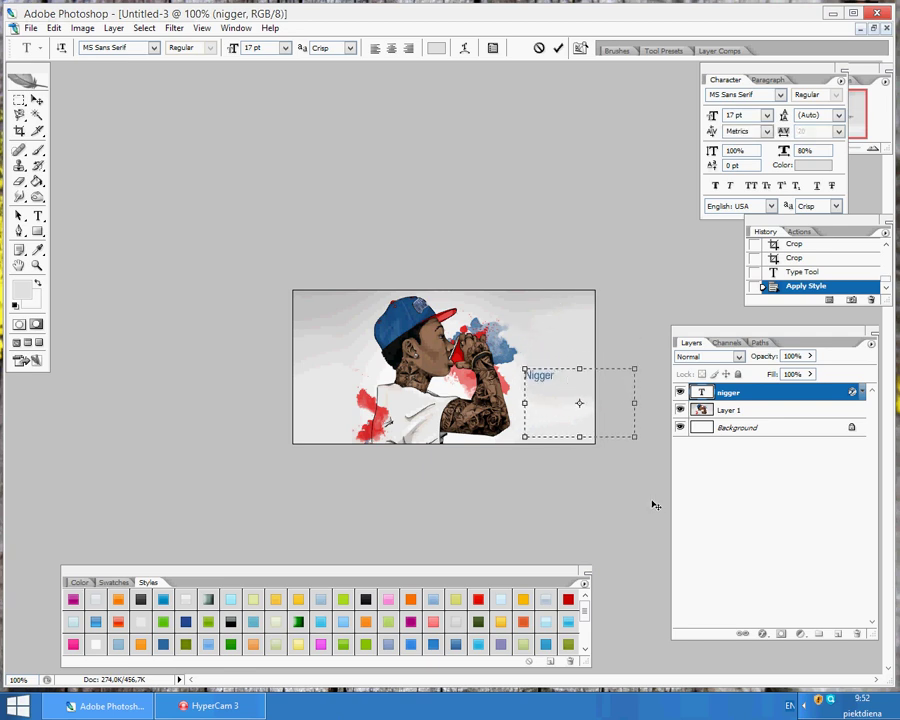
click(797, 458)
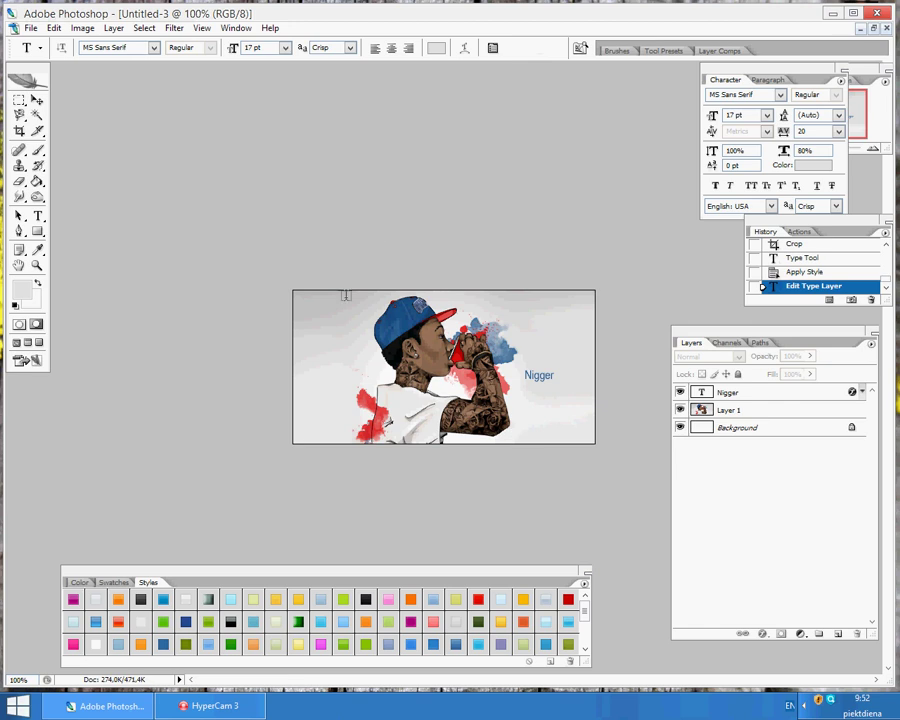
- Enlarge the caption to 21 pt and make the illustration layer active
double_click(535, 376)
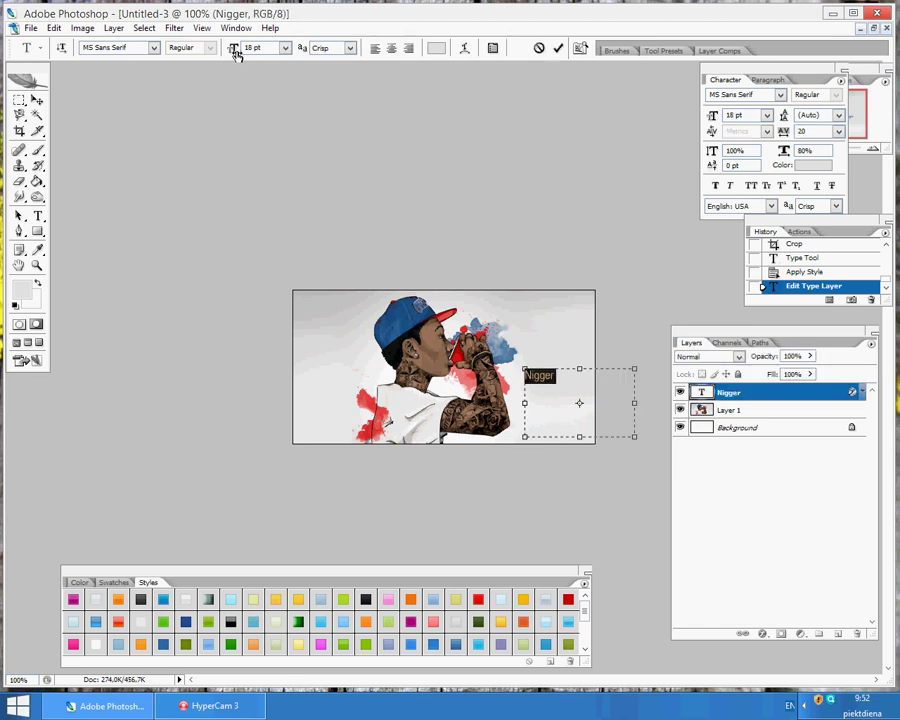
mouse_move(232, 54)
mouse_down()
mouse_move(222, 54)
mouse_move(234, 52)
mouse_up()
click(720, 410)
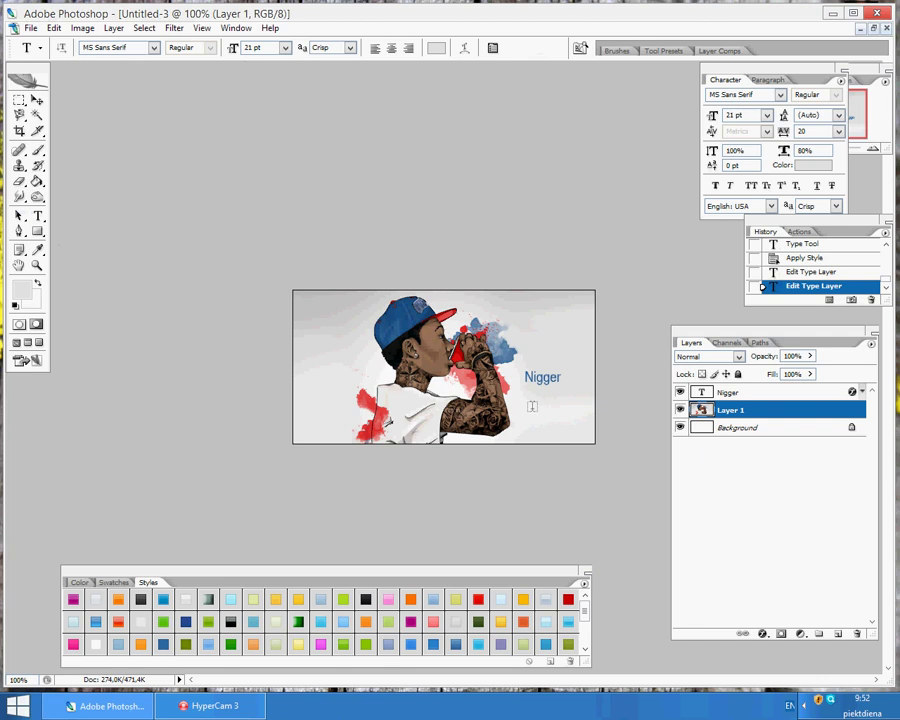
- Add the text "Drinking soda" below the caption and colour it red e54848, sampled from the paint splash
drag(524, 393, 668, 443)
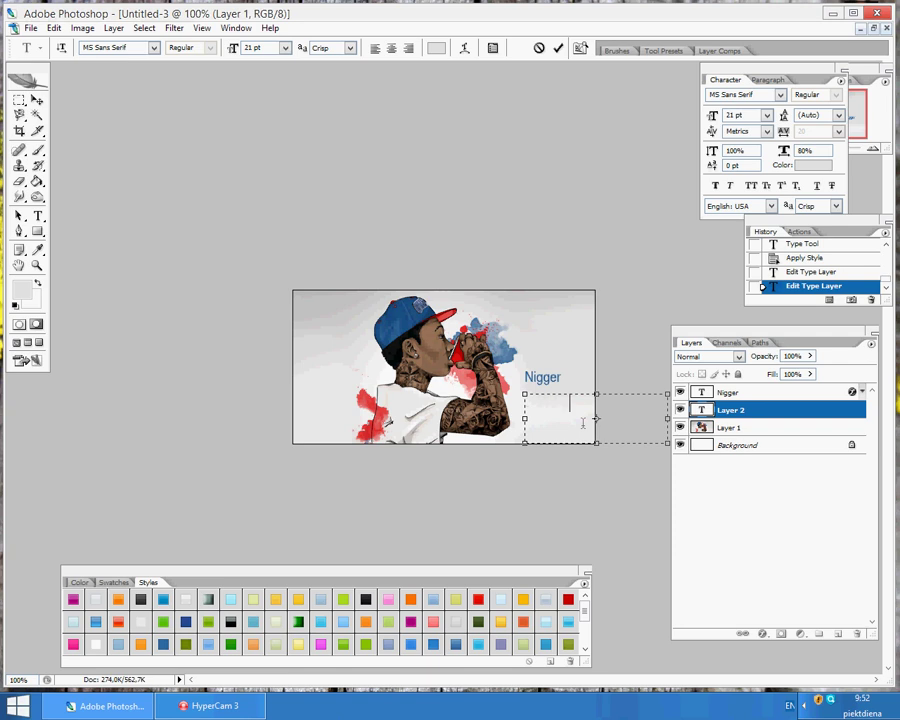
key(ctrl+a)
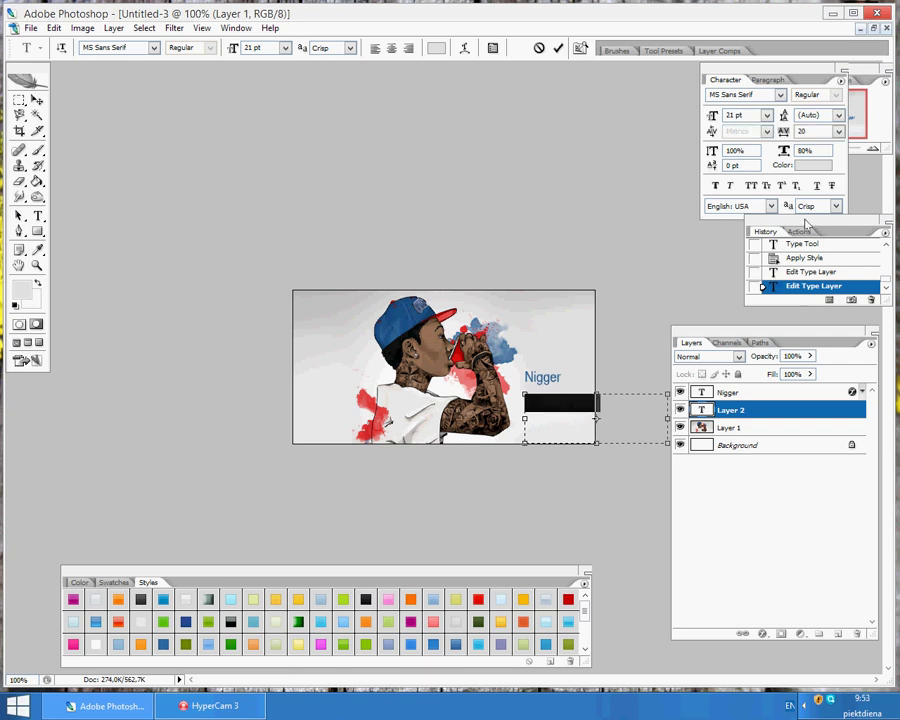
click(810, 165)
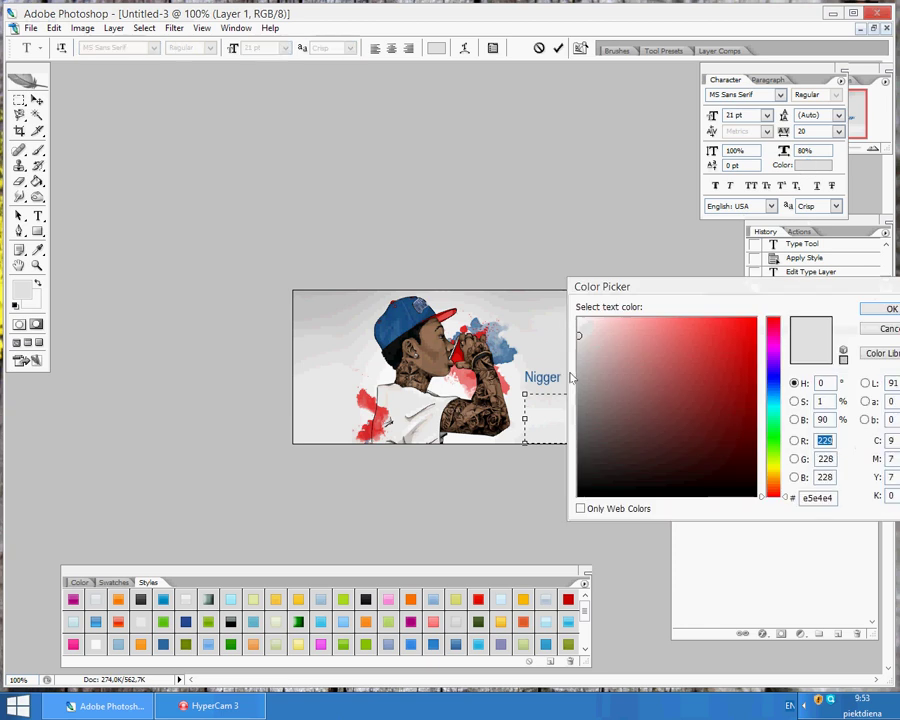
click(506, 382)
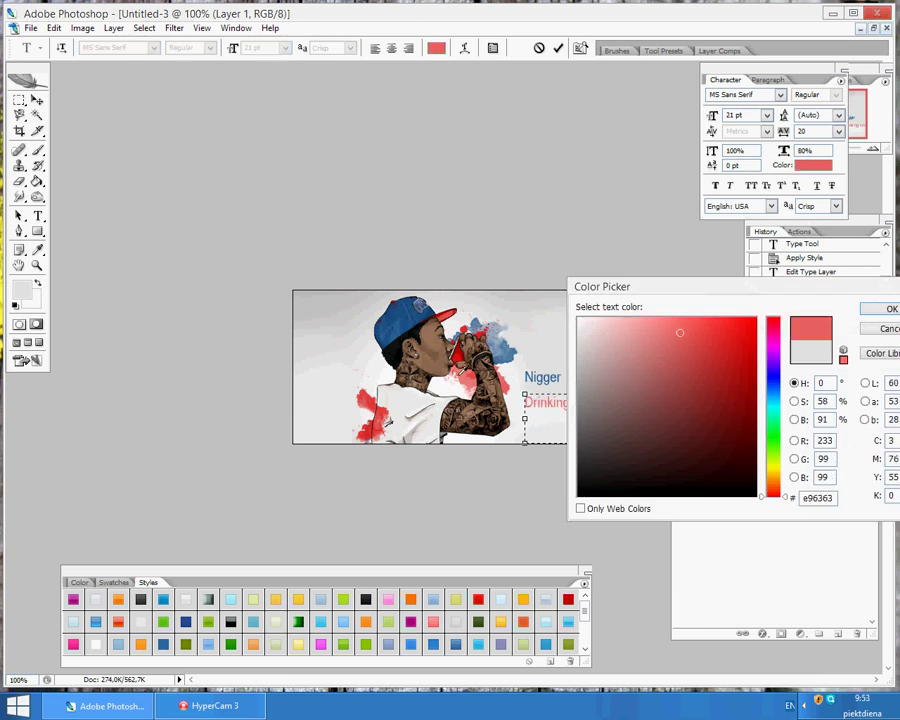
click(471, 380)
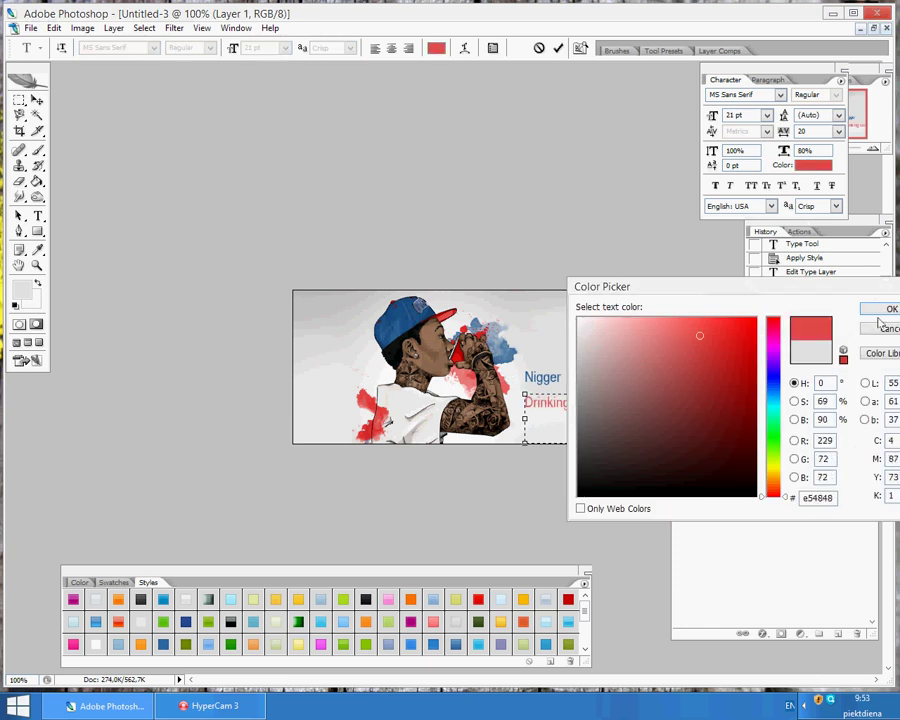
key(Return)
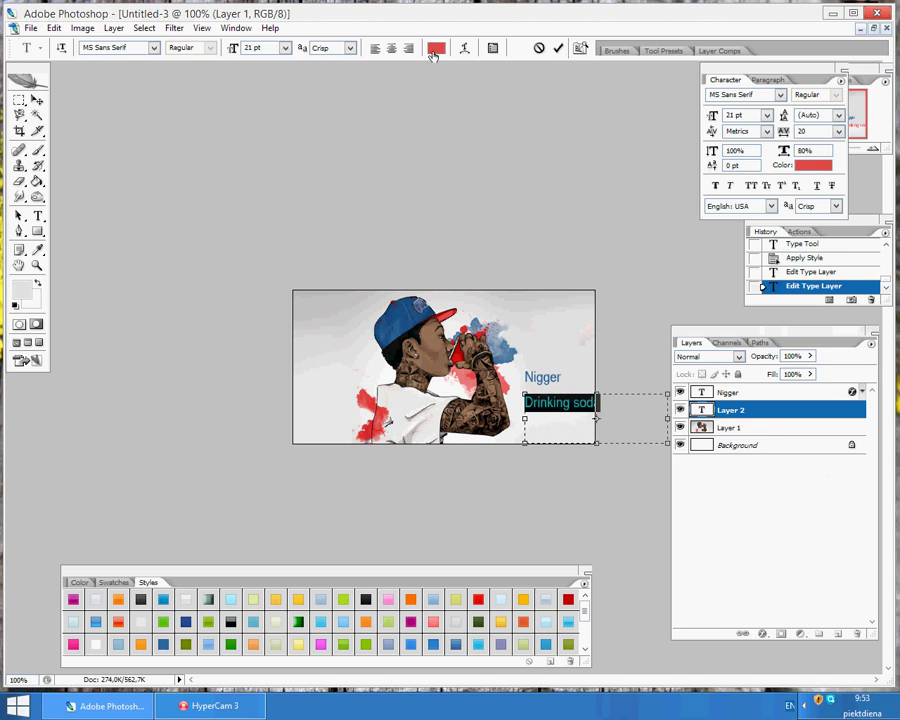
- Reduce the "Drinking soda" text to 15.01 pt and move its text box up and slightly right, directly beneath the blue caption
mouse_move(227, 54)
mouse_down()
mouse_move(217, 54)
mouse_move(226, 54)
mouse_up()
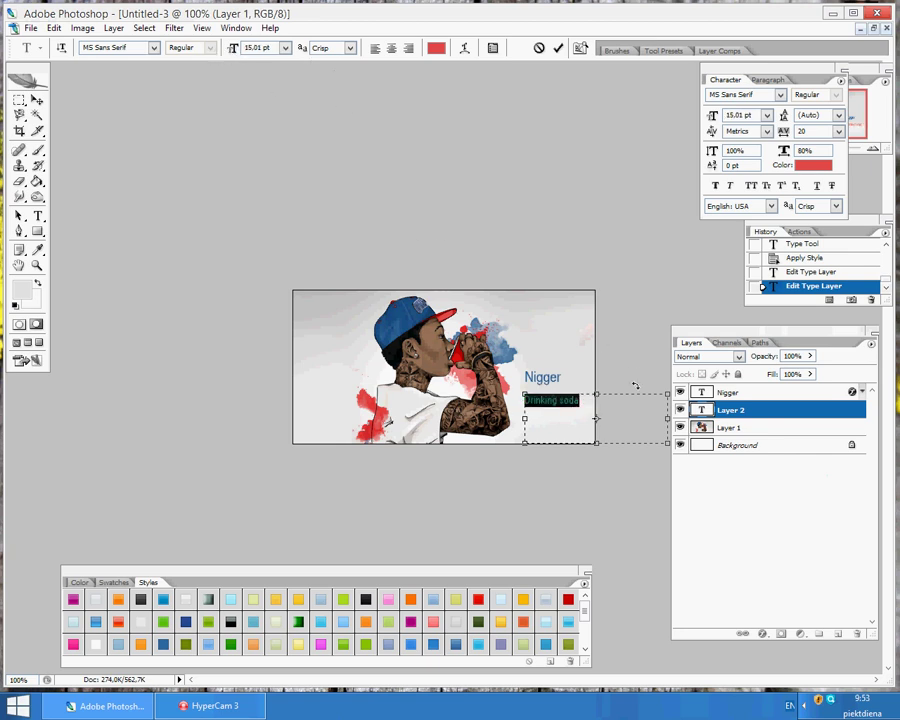
mouse_move(635, 385)
mouse_down()
mouse_move(639, 368)
mouse_move(644, 380)
mouse_move(622, 385)
mouse_up()
mouse_move(631, 225)
mouse_down()
mouse_move(660, 214)
mouse_move(641, 212)
mouse_up()
- Apply faux bold to the whole "Drinking soda" text and commit the text edit
click(611, 410)
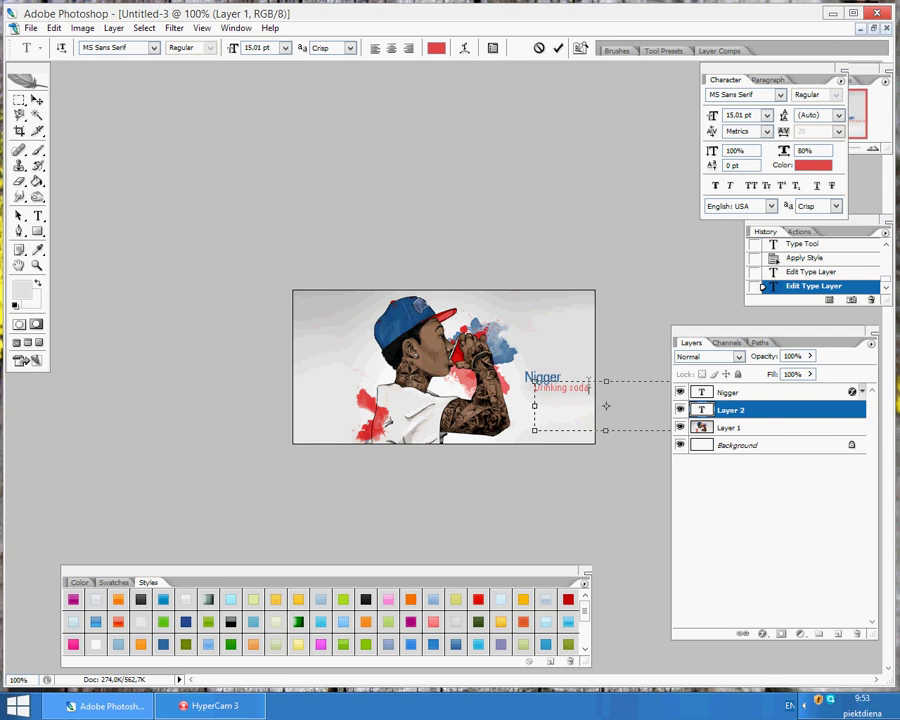
drag(590, 386, 533, 388)
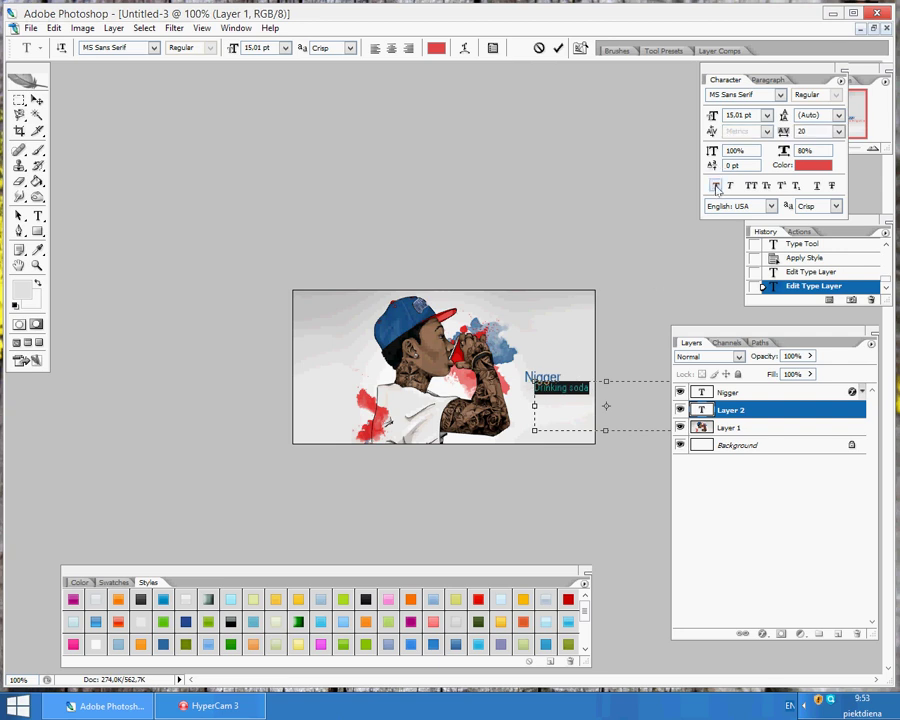
click(703, 496)
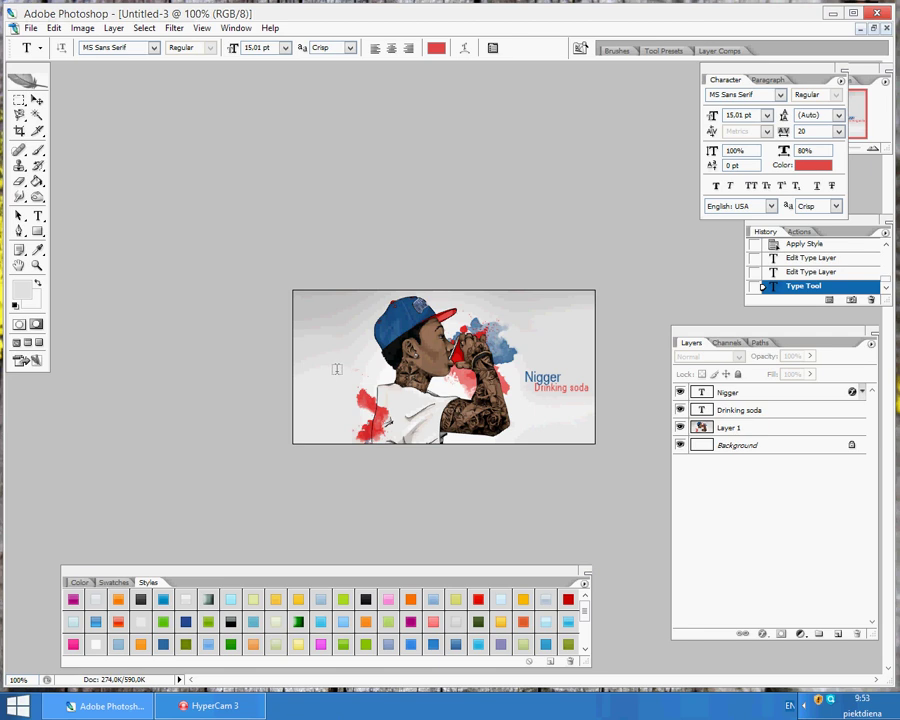
- Apply the basic Sharpen filter to the character illustration on Layer 1 and deselect the layer
click(165, 29)
click(793, 497)
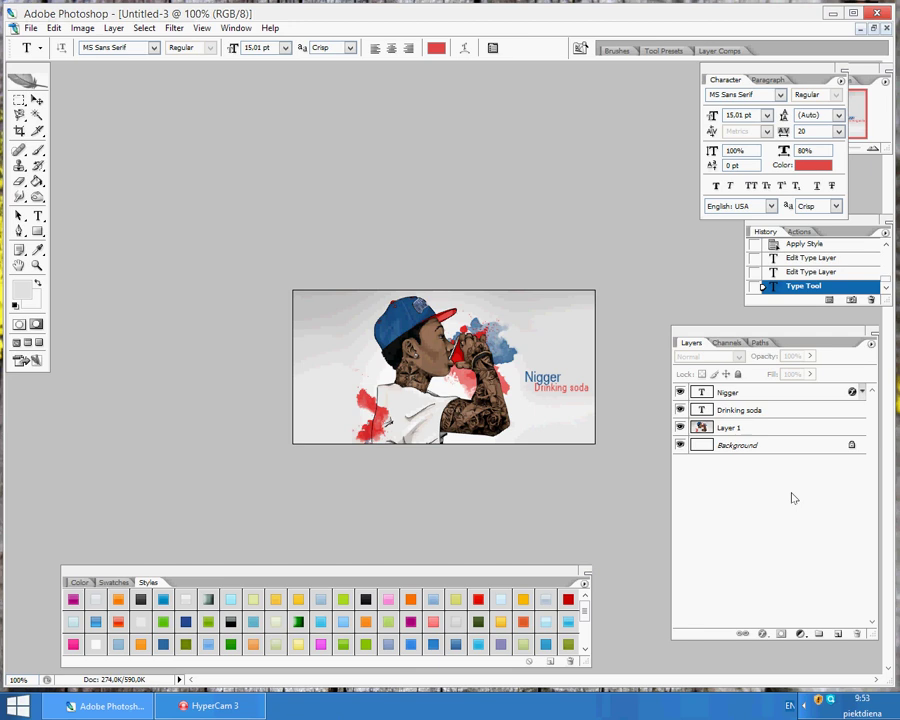
click(700, 427)
click(174, 28)
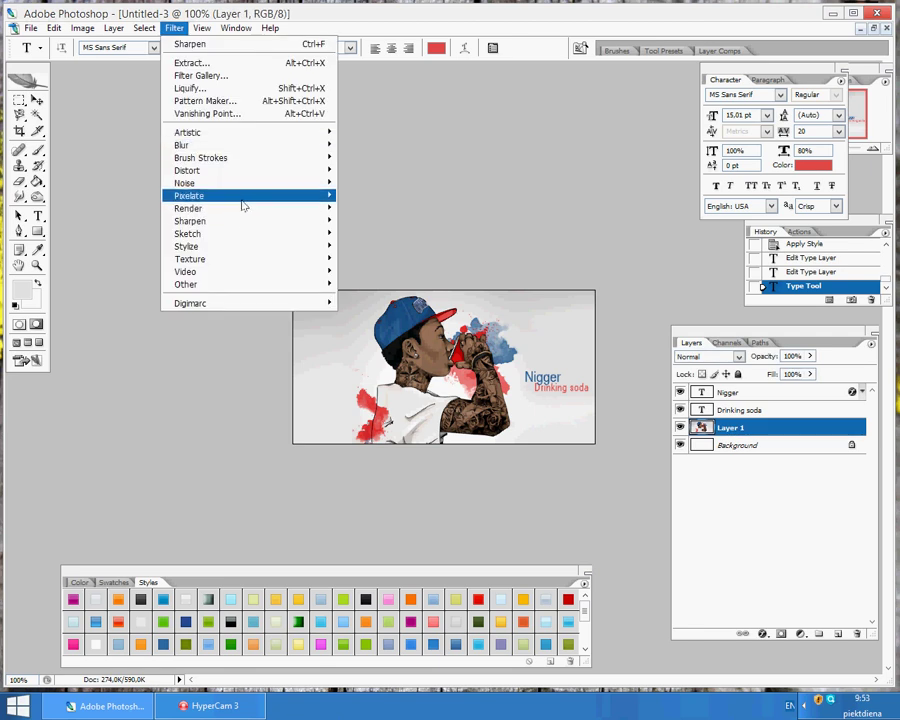
mouse_move(252, 224)
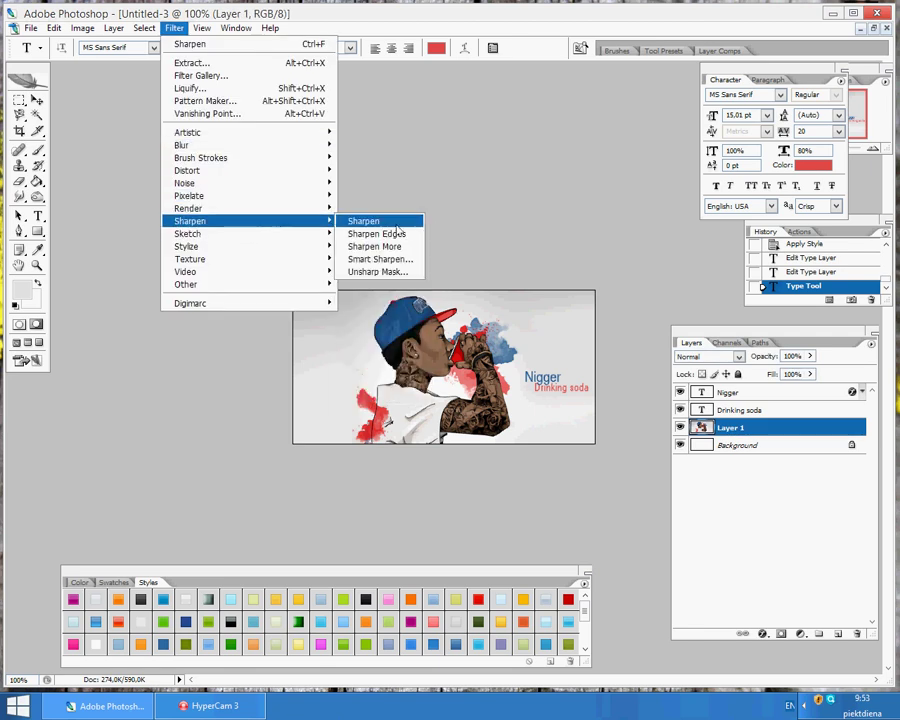
click(372, 221)
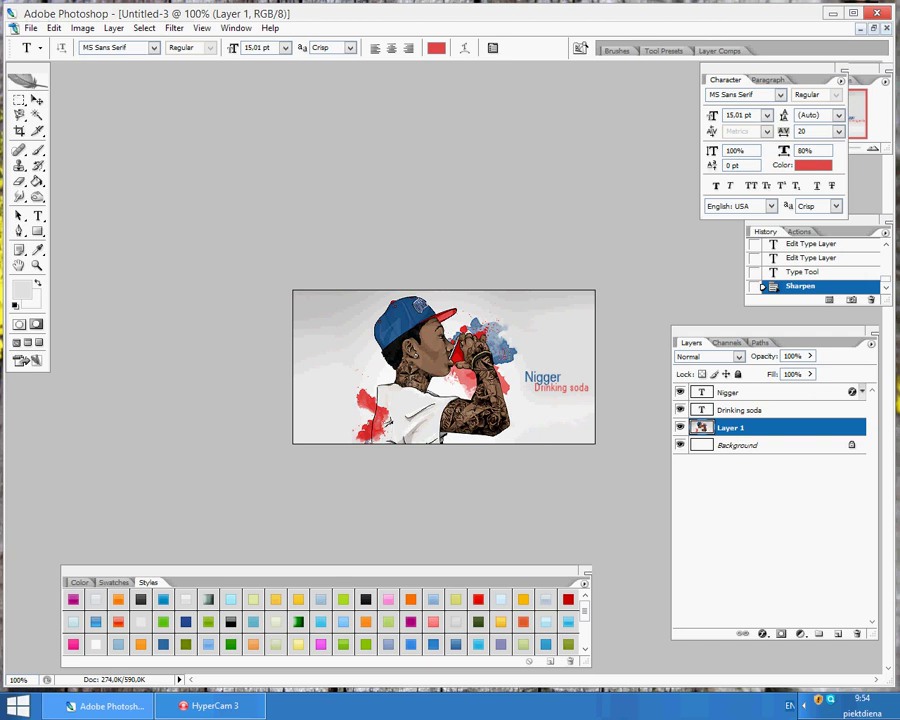
click(789, 530)
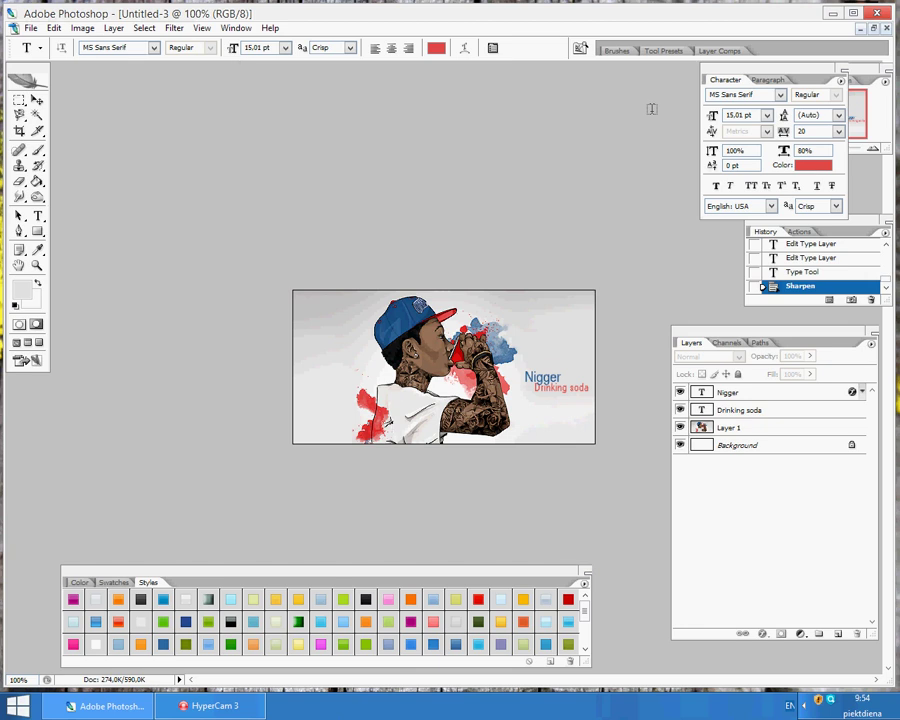
- Minimize the Photoshop and HyperCam windows to show the desktop
click(831, 13)
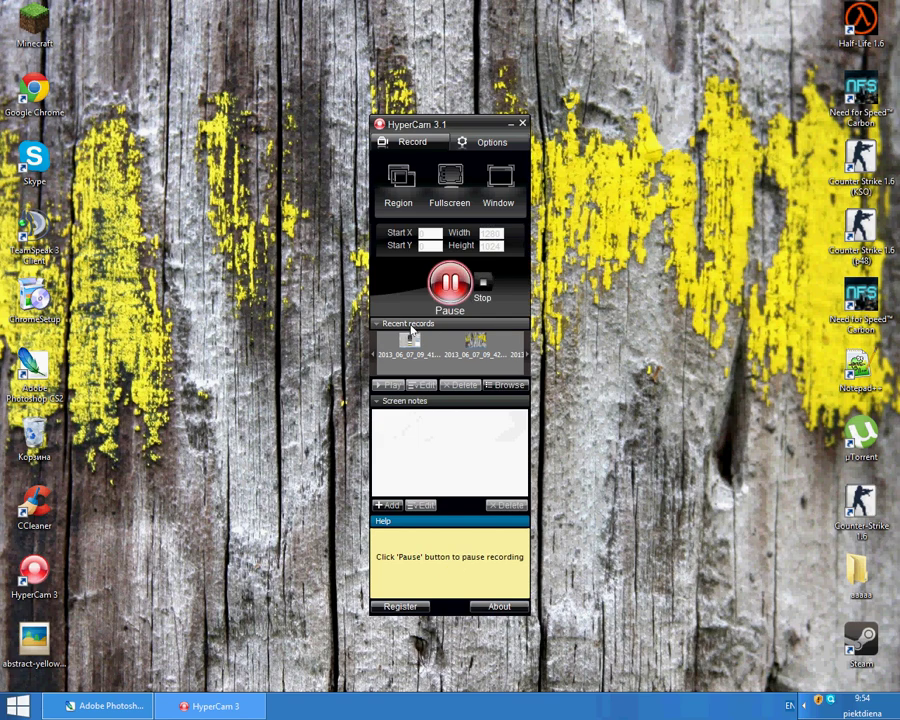
click(509, 125)
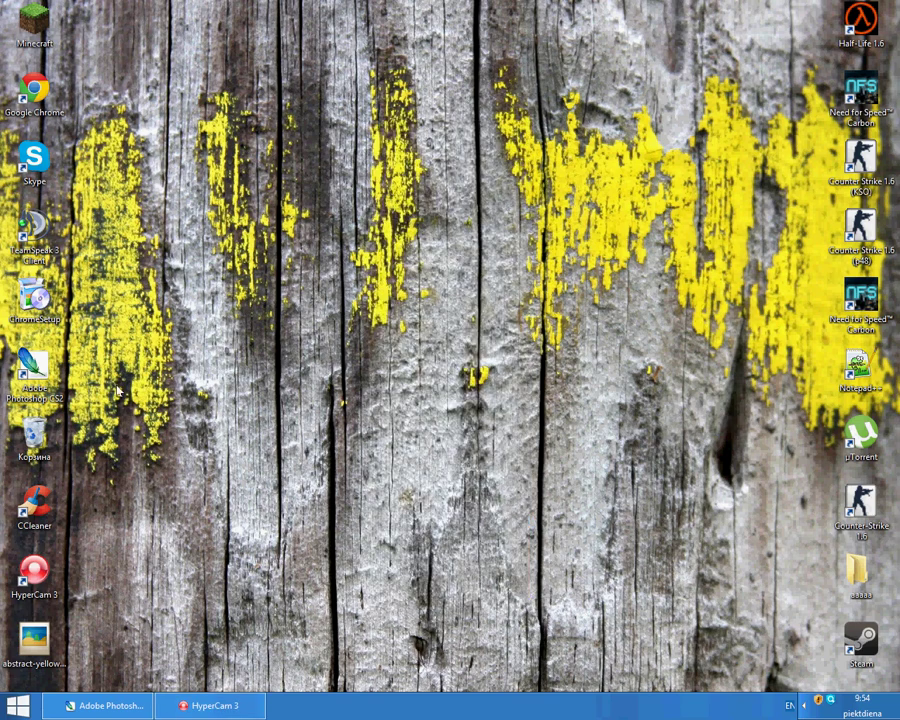